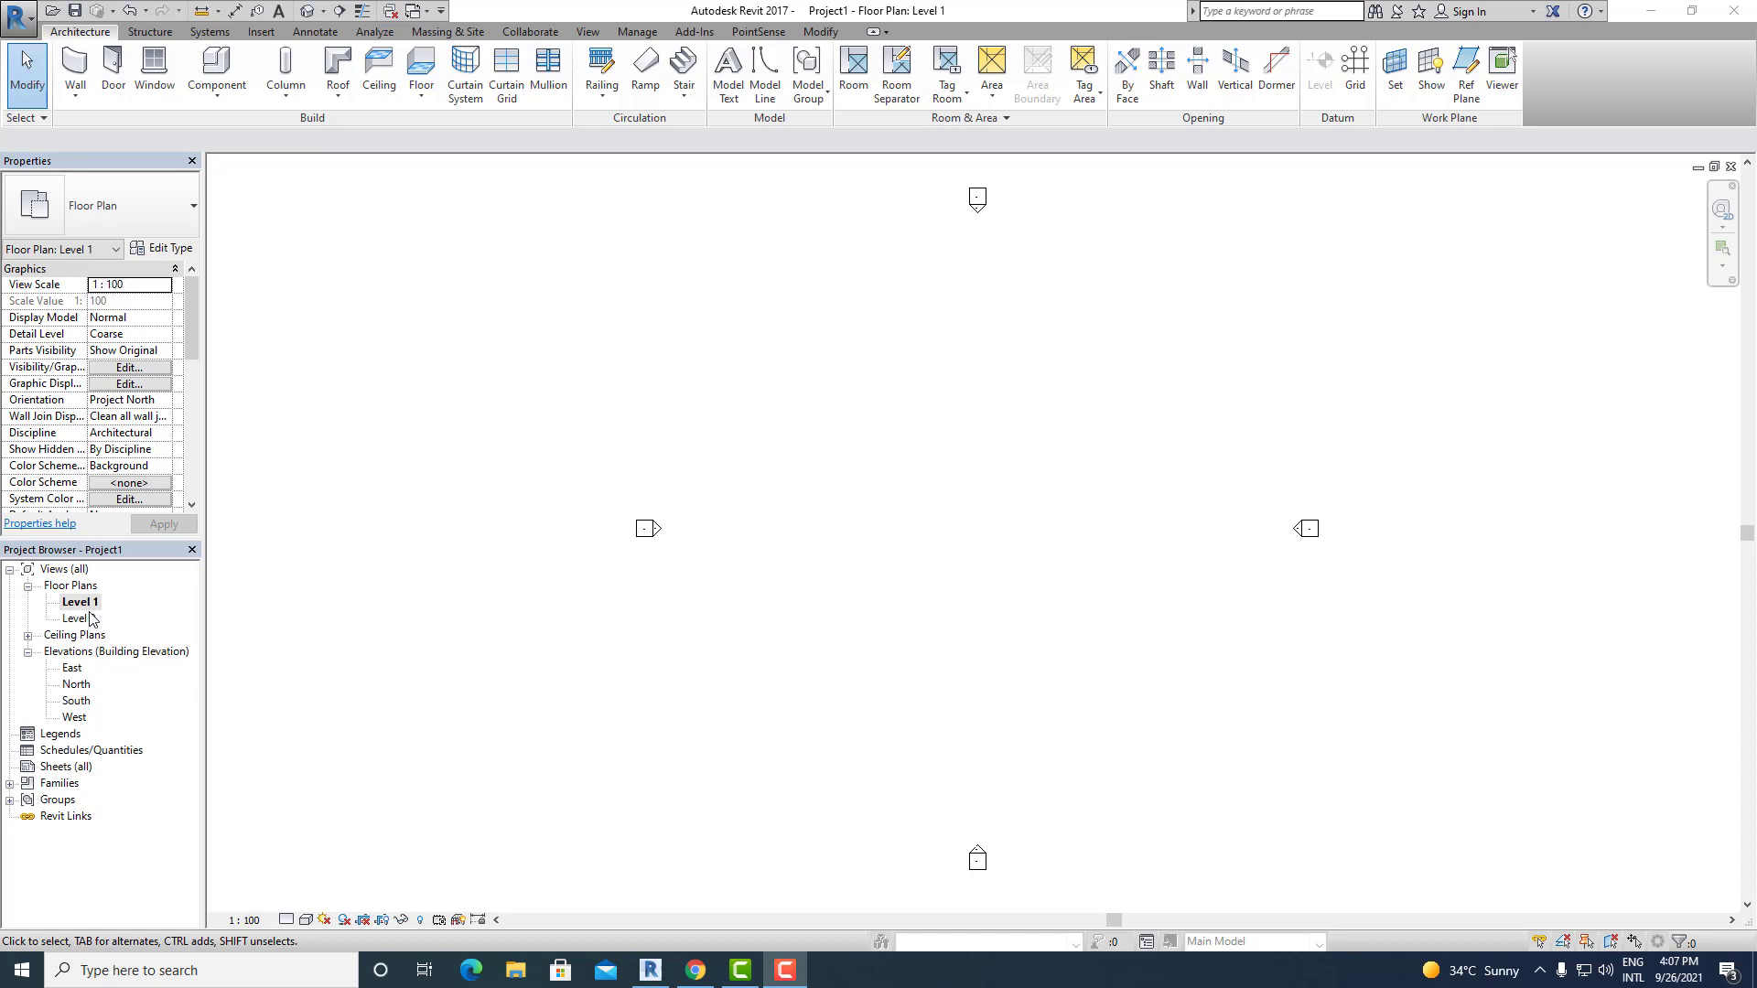
Step: Open the East building elevation from the Project Browser
double_click(73, 669)
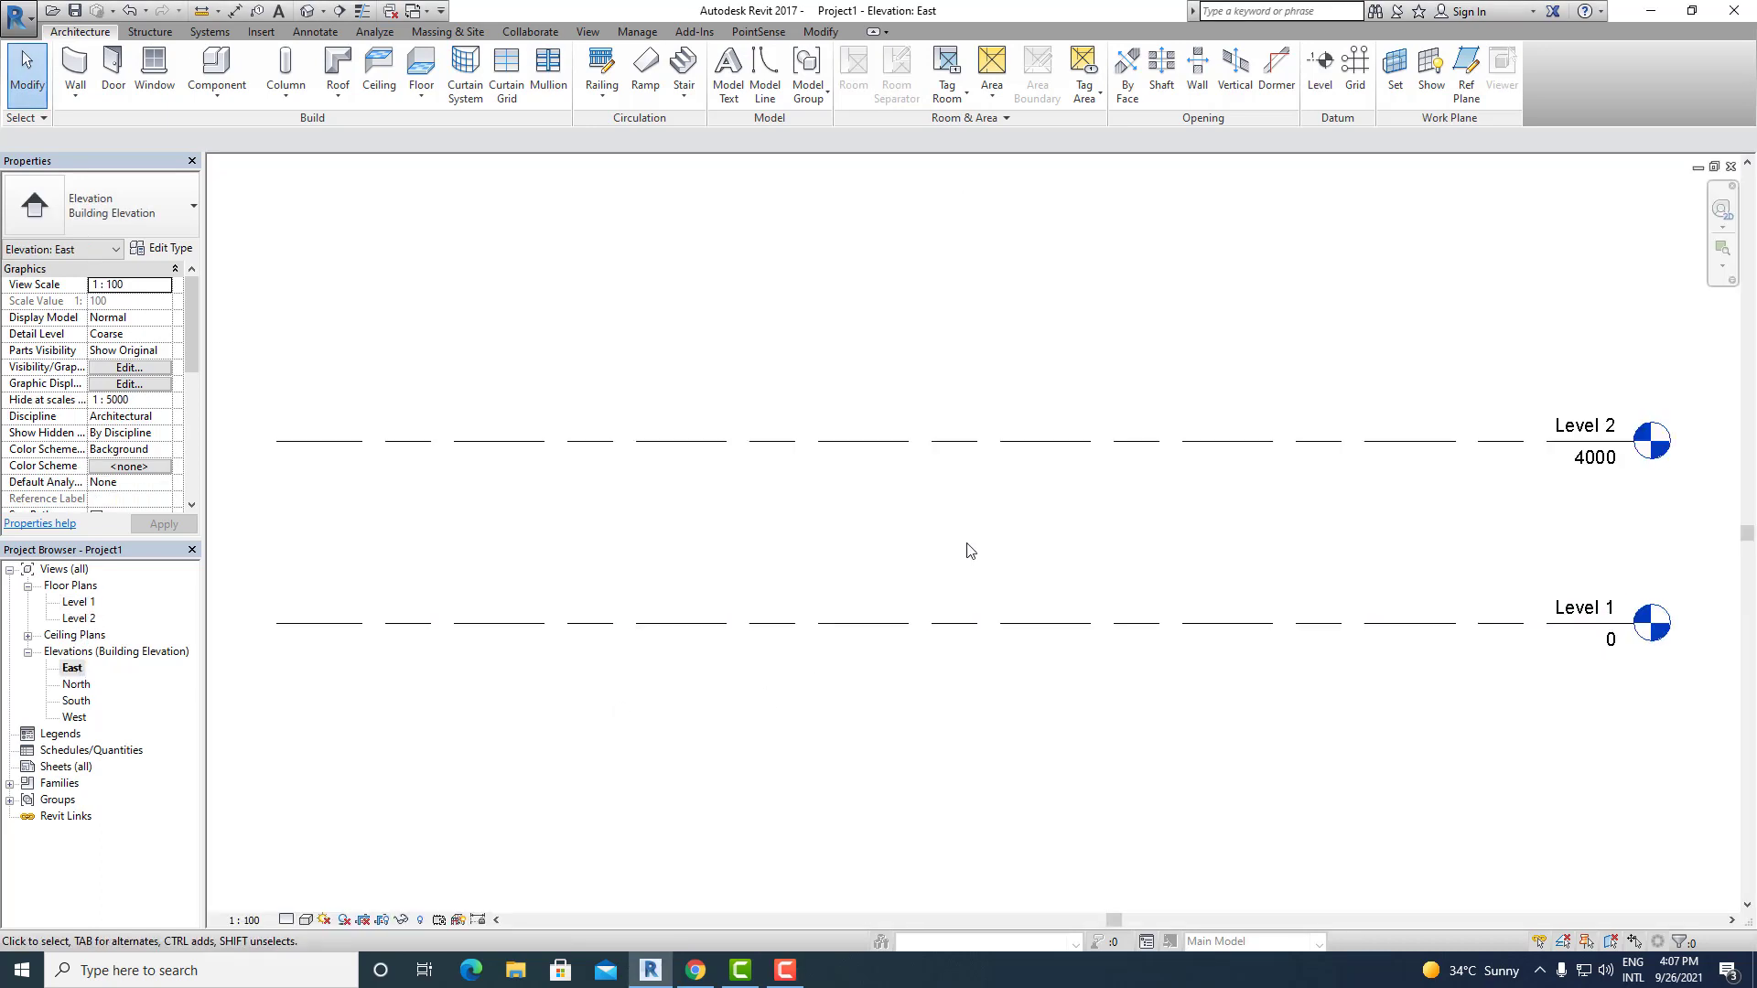
Step: Start the Level tool in Pick Lines mode with a 4000 offset
click(1321, 71)
click(751, 57)
double_click(430, 140)
text(4000.0)
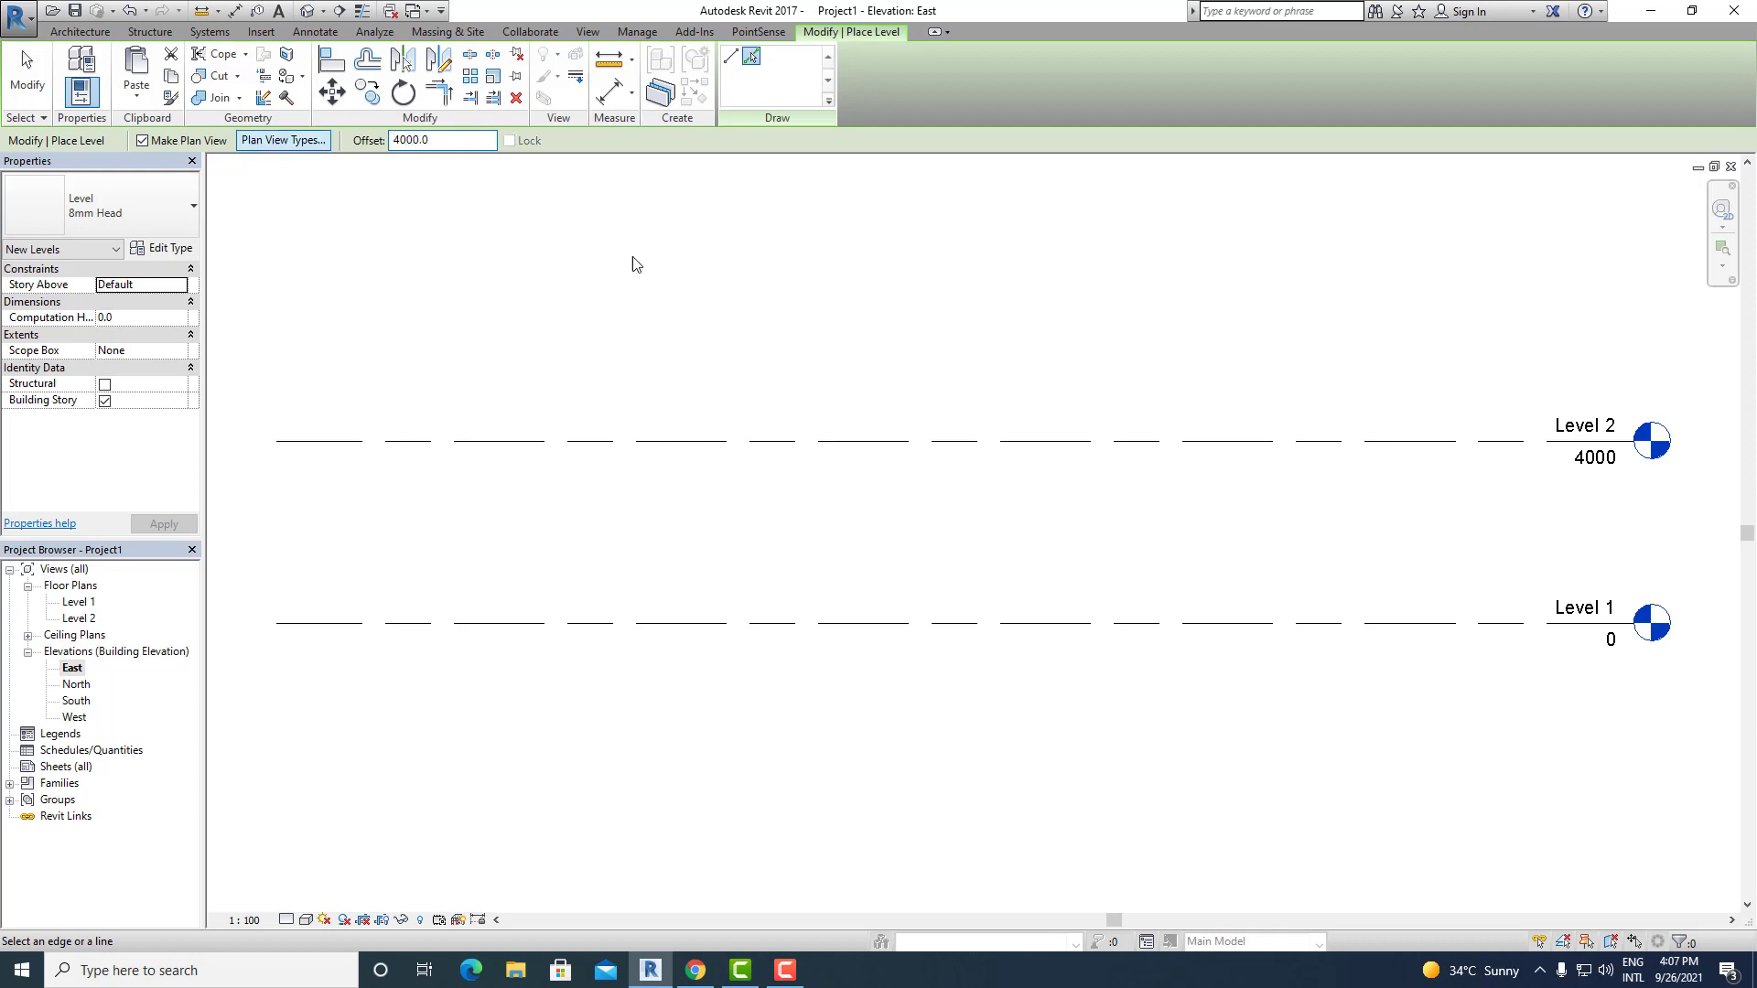
scroll(761, 471, down, 2)
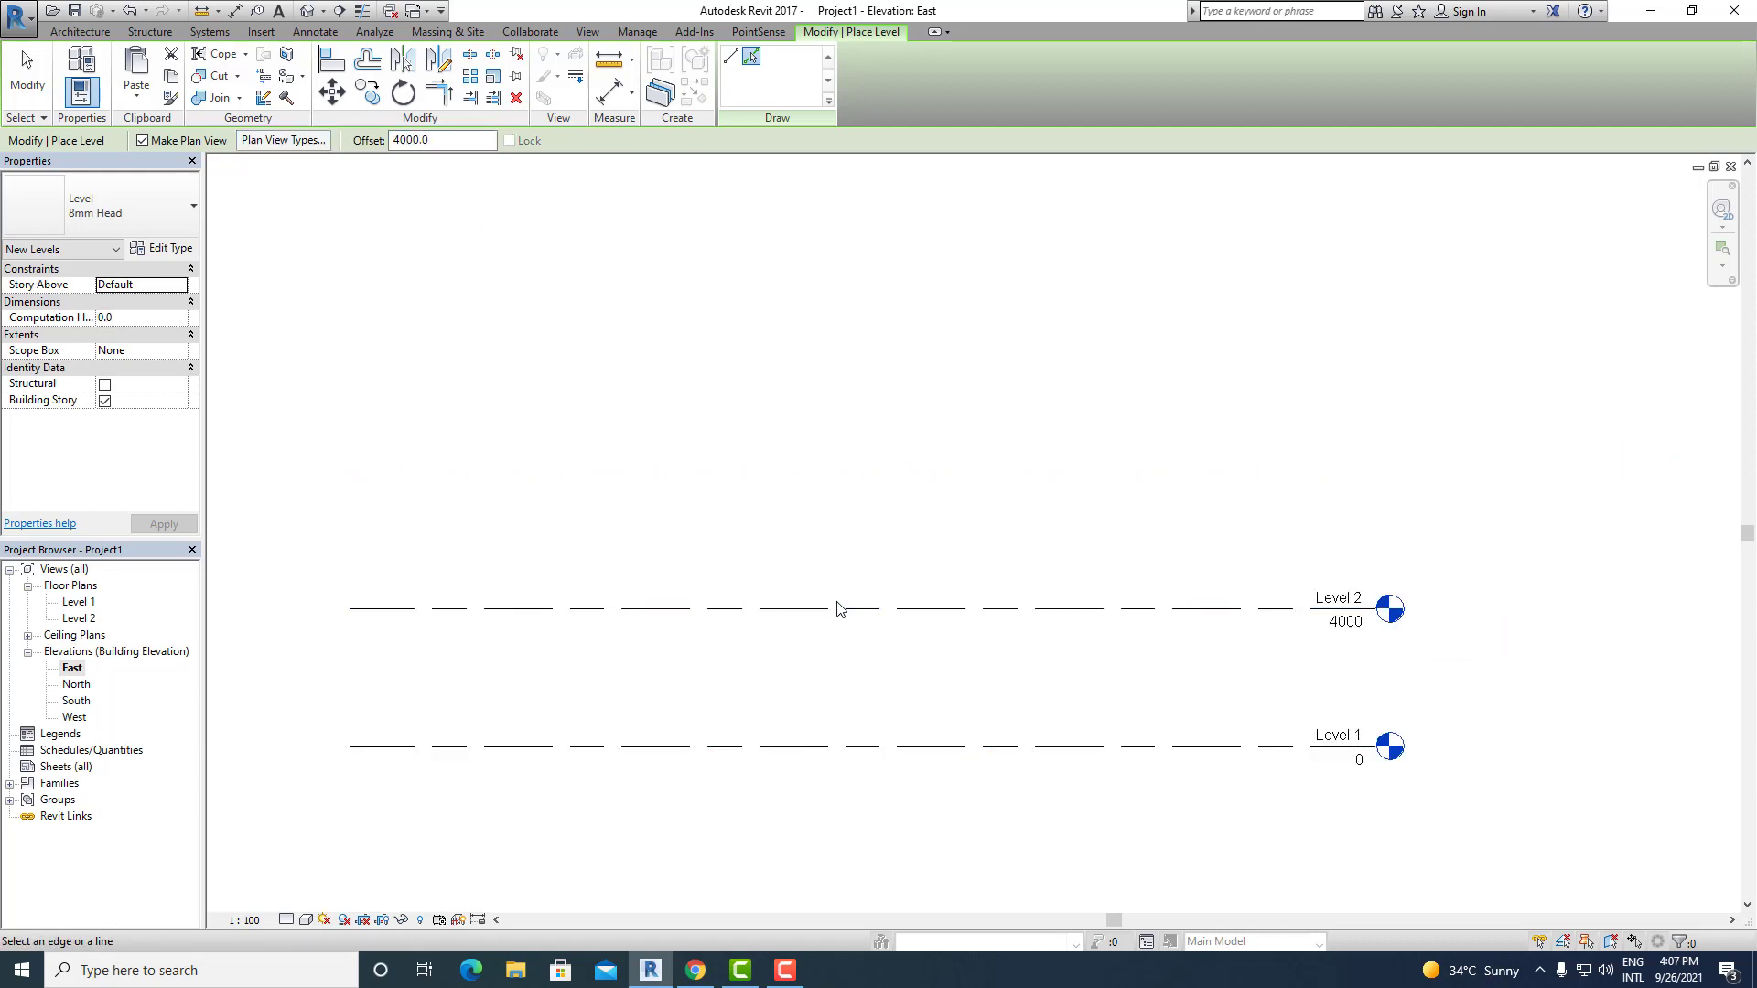
Step: Pick the Level 2, 3 and 4 lines to create levels at 8000, 12000 and 16000
click(835, 611)
scroll(828, 471, down, 1)
click(825, 472)
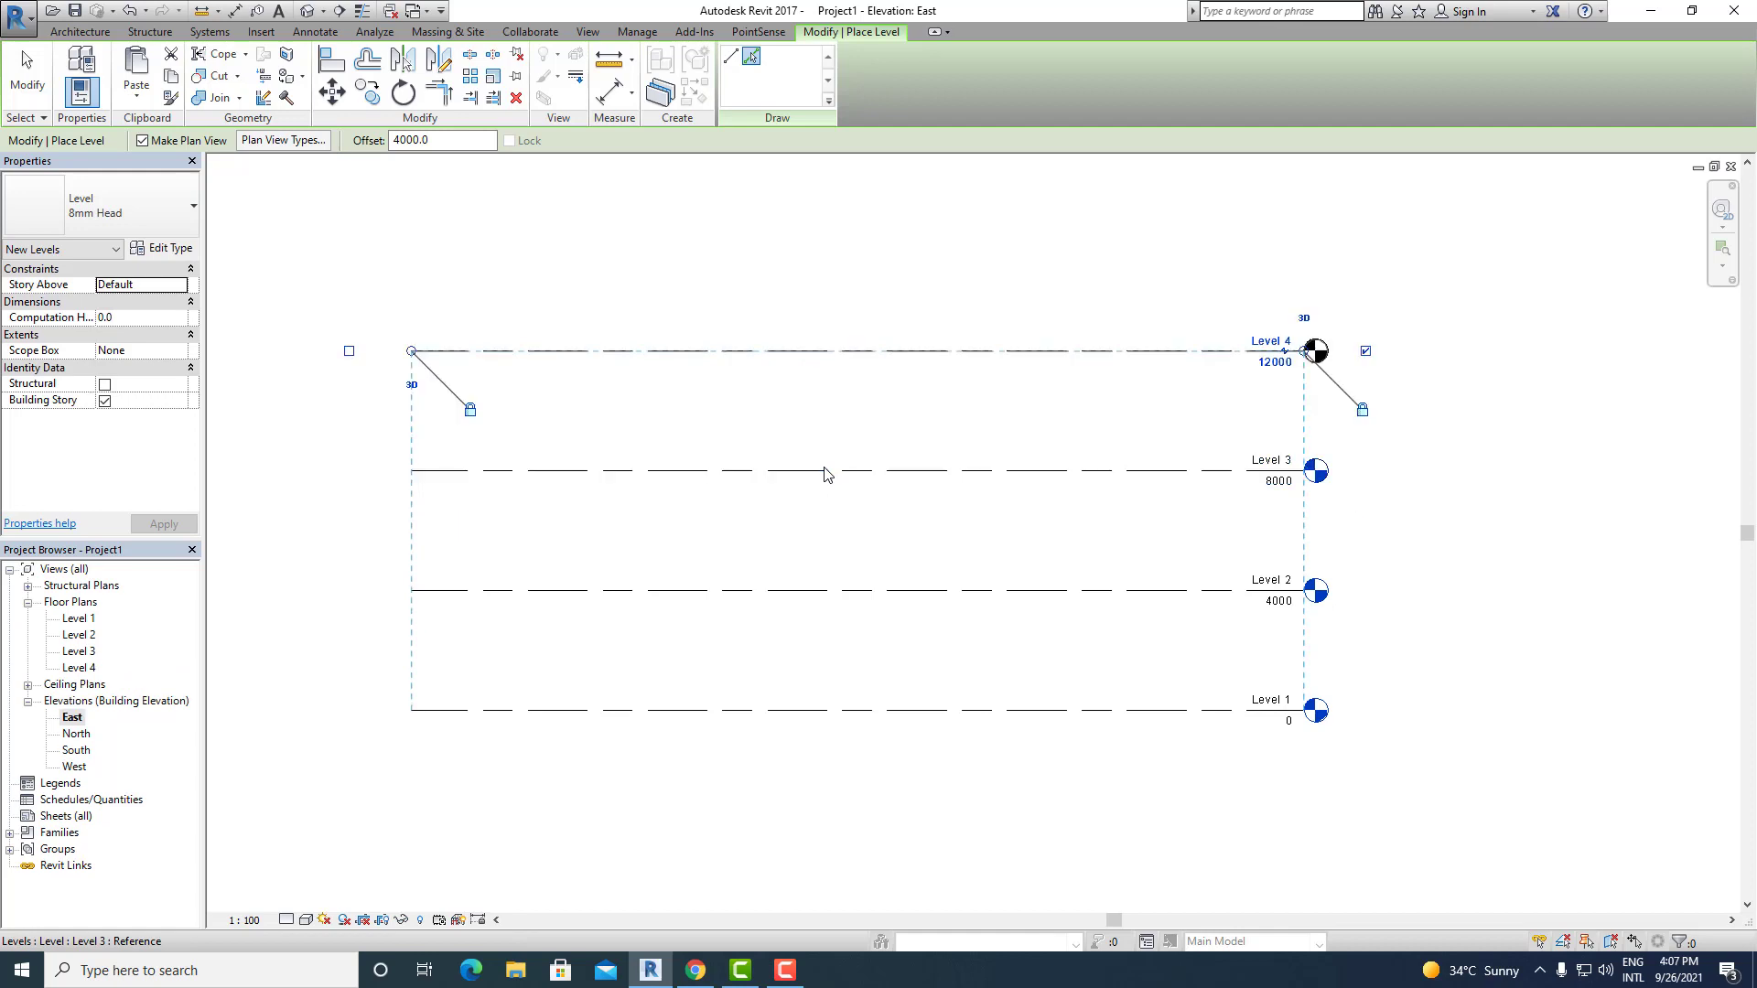
click(847, 352)
right_click(904, 281)
click(952, 290)
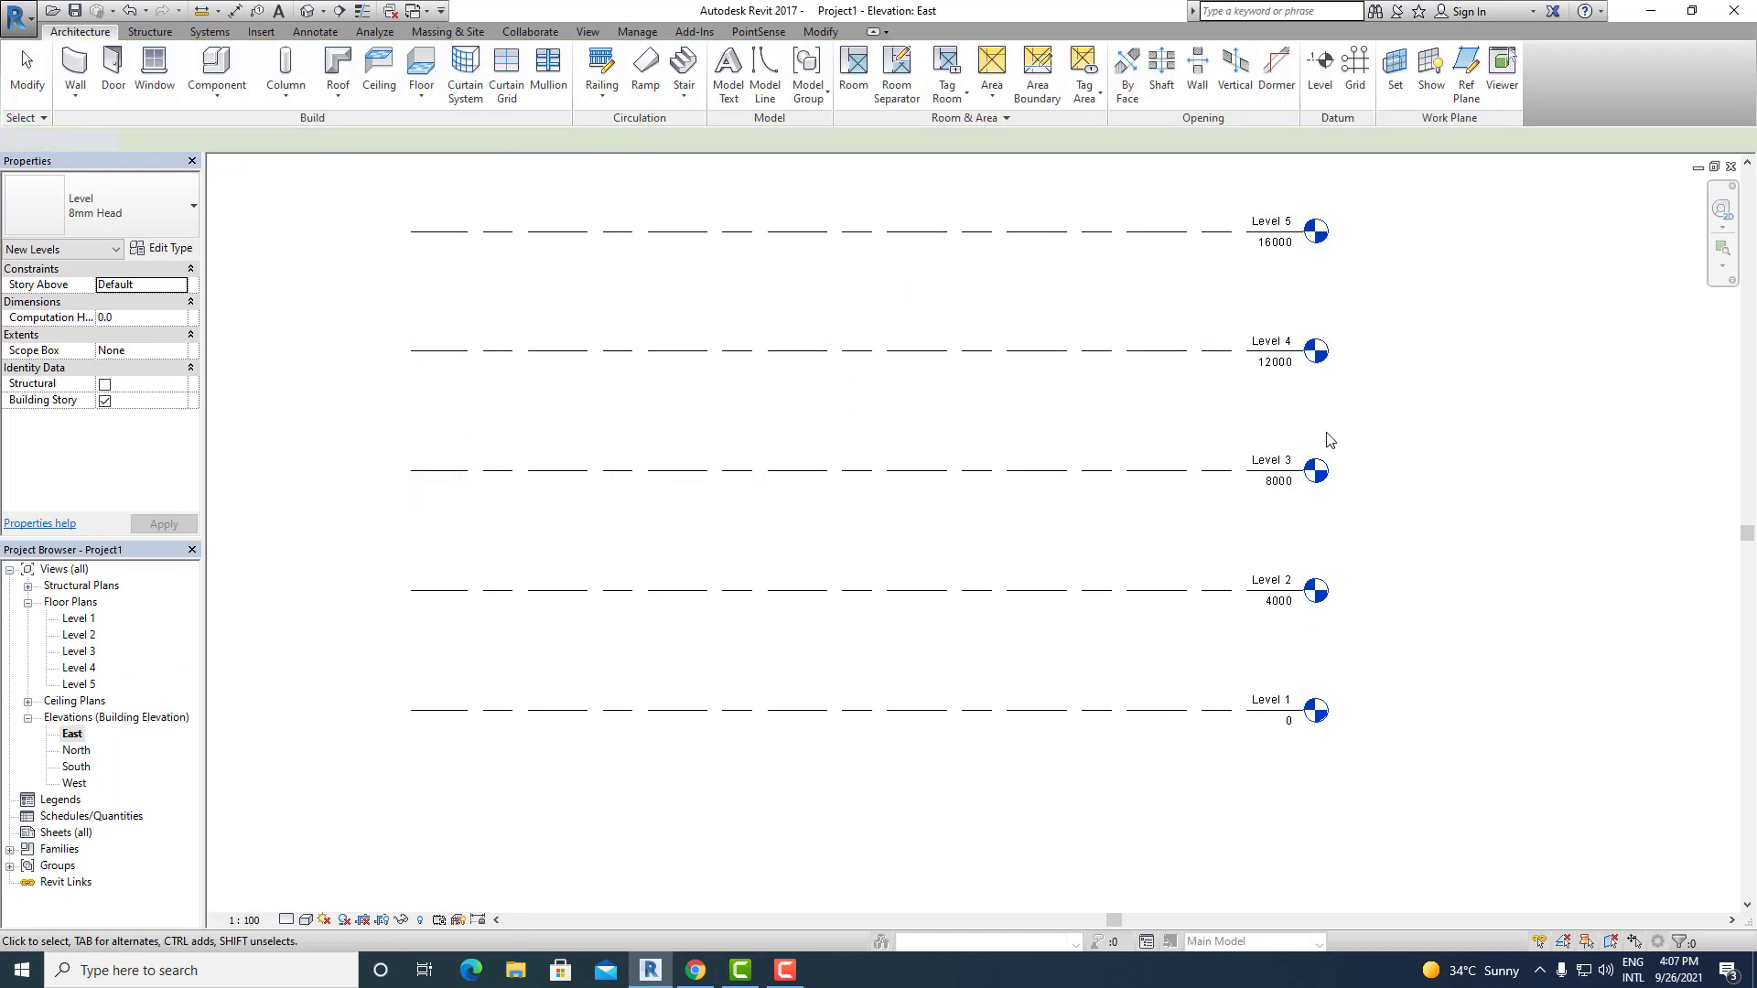
key(z)
key(f)
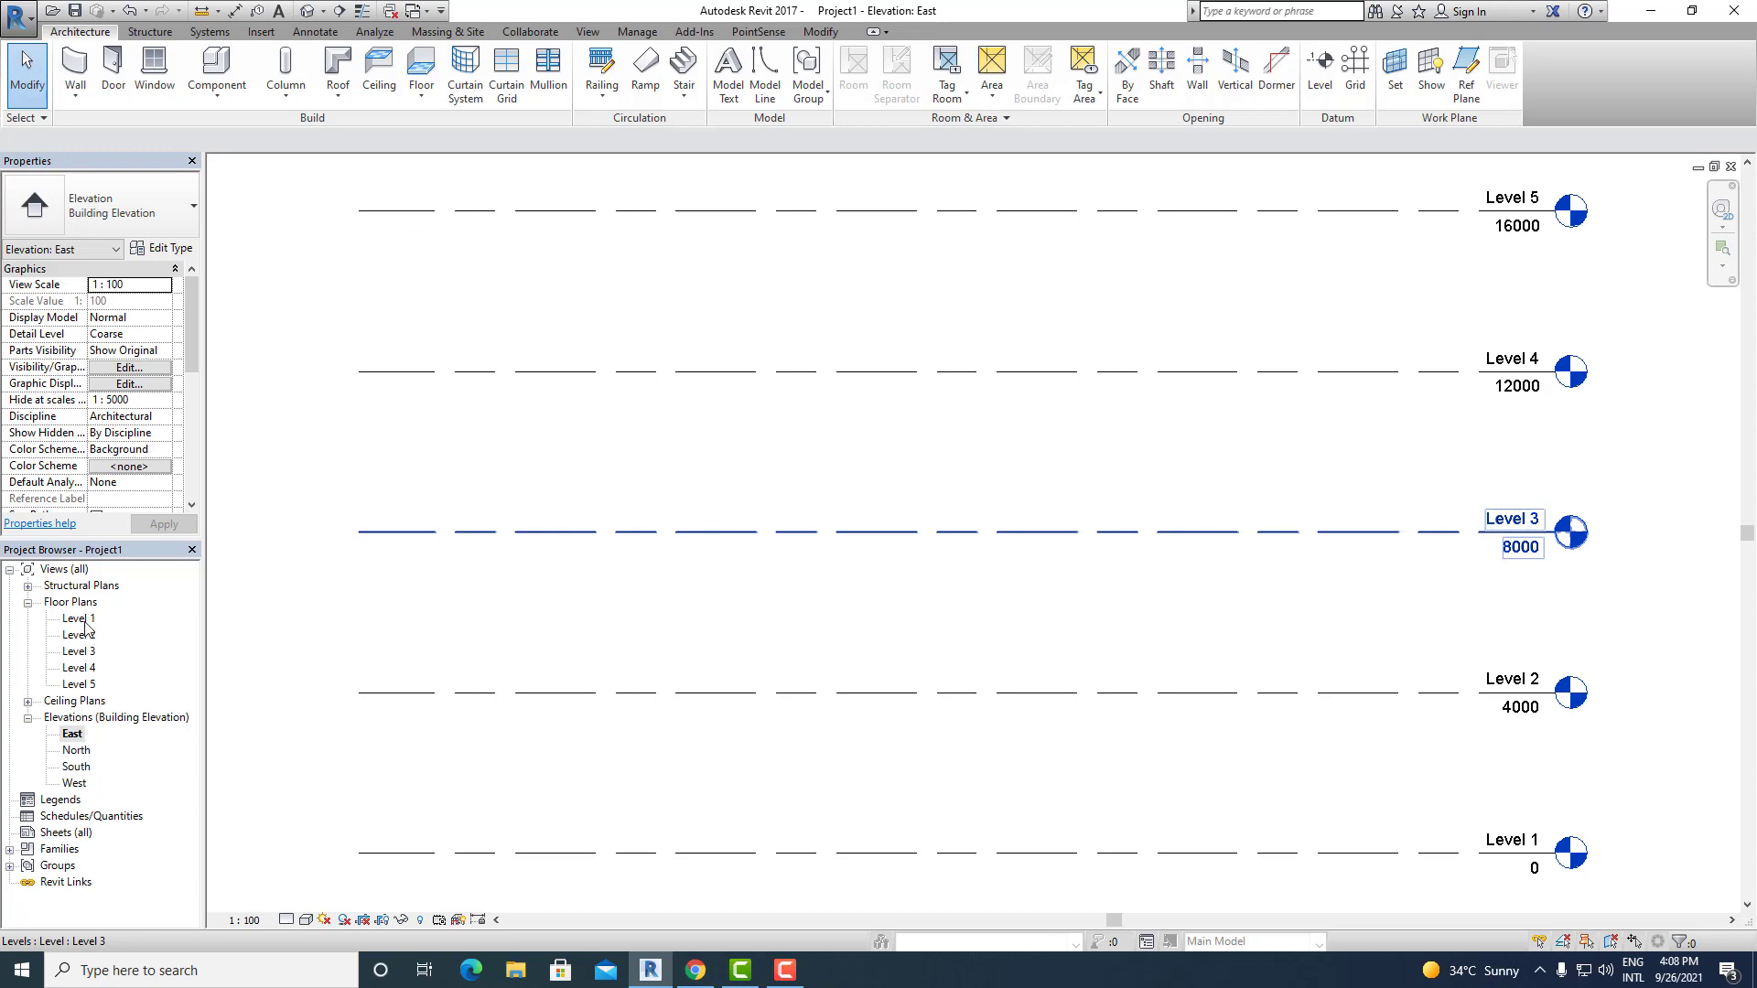
Step: Rename the Level 1 head to GROUND and accept renaming its corresponding floor plan view
middle_drag(1267, 628, 1278, 729)
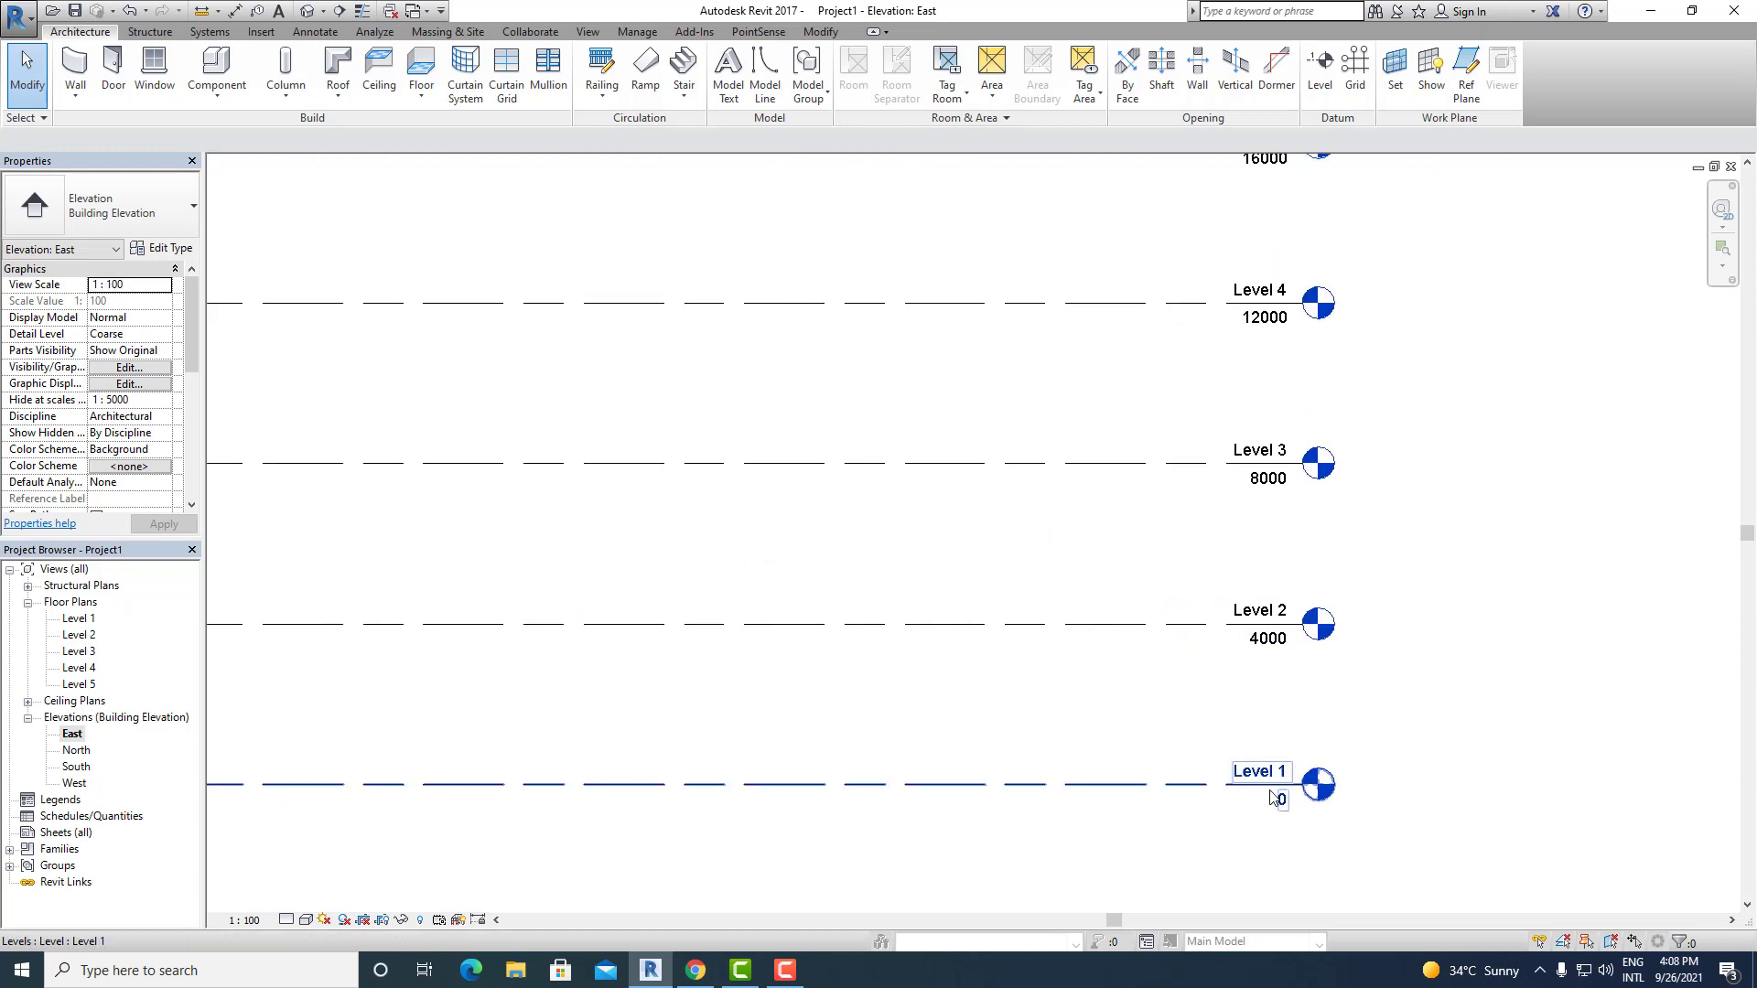
middle_drag(1294, 326, 1291, 434)
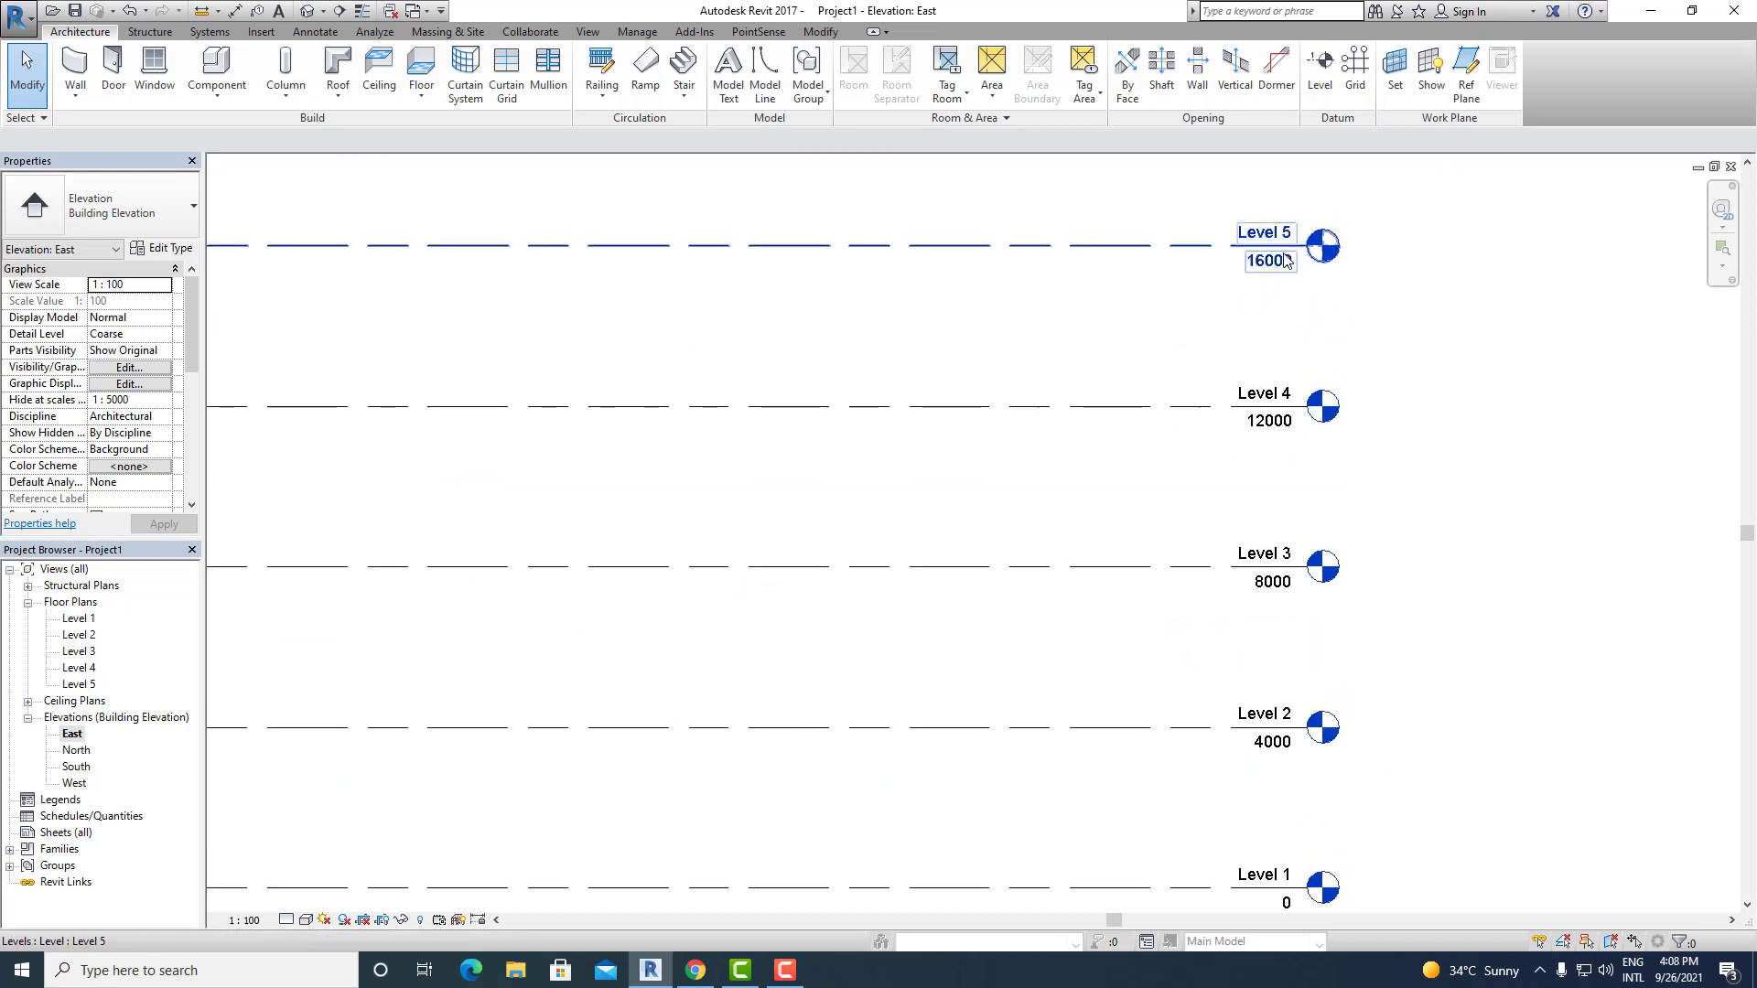
middle_drag(1277, 870, 1274, 719)
click(1274, 755)
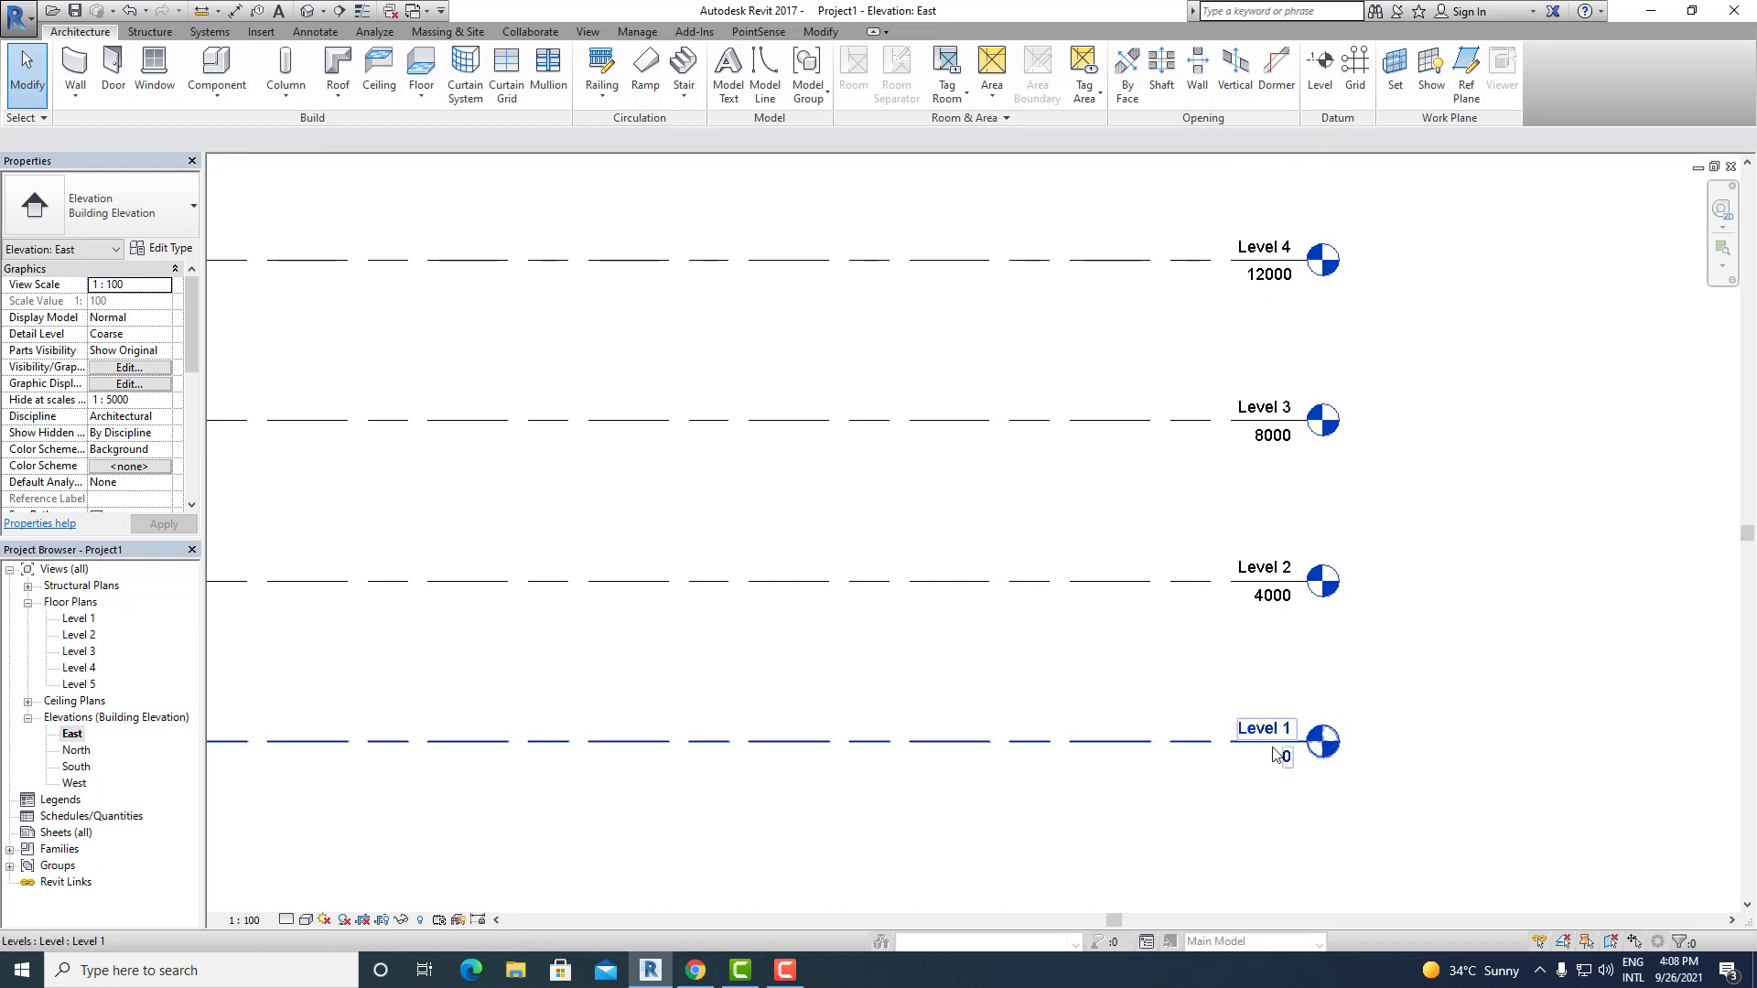
click(1275, 744)
click(1280, 723)
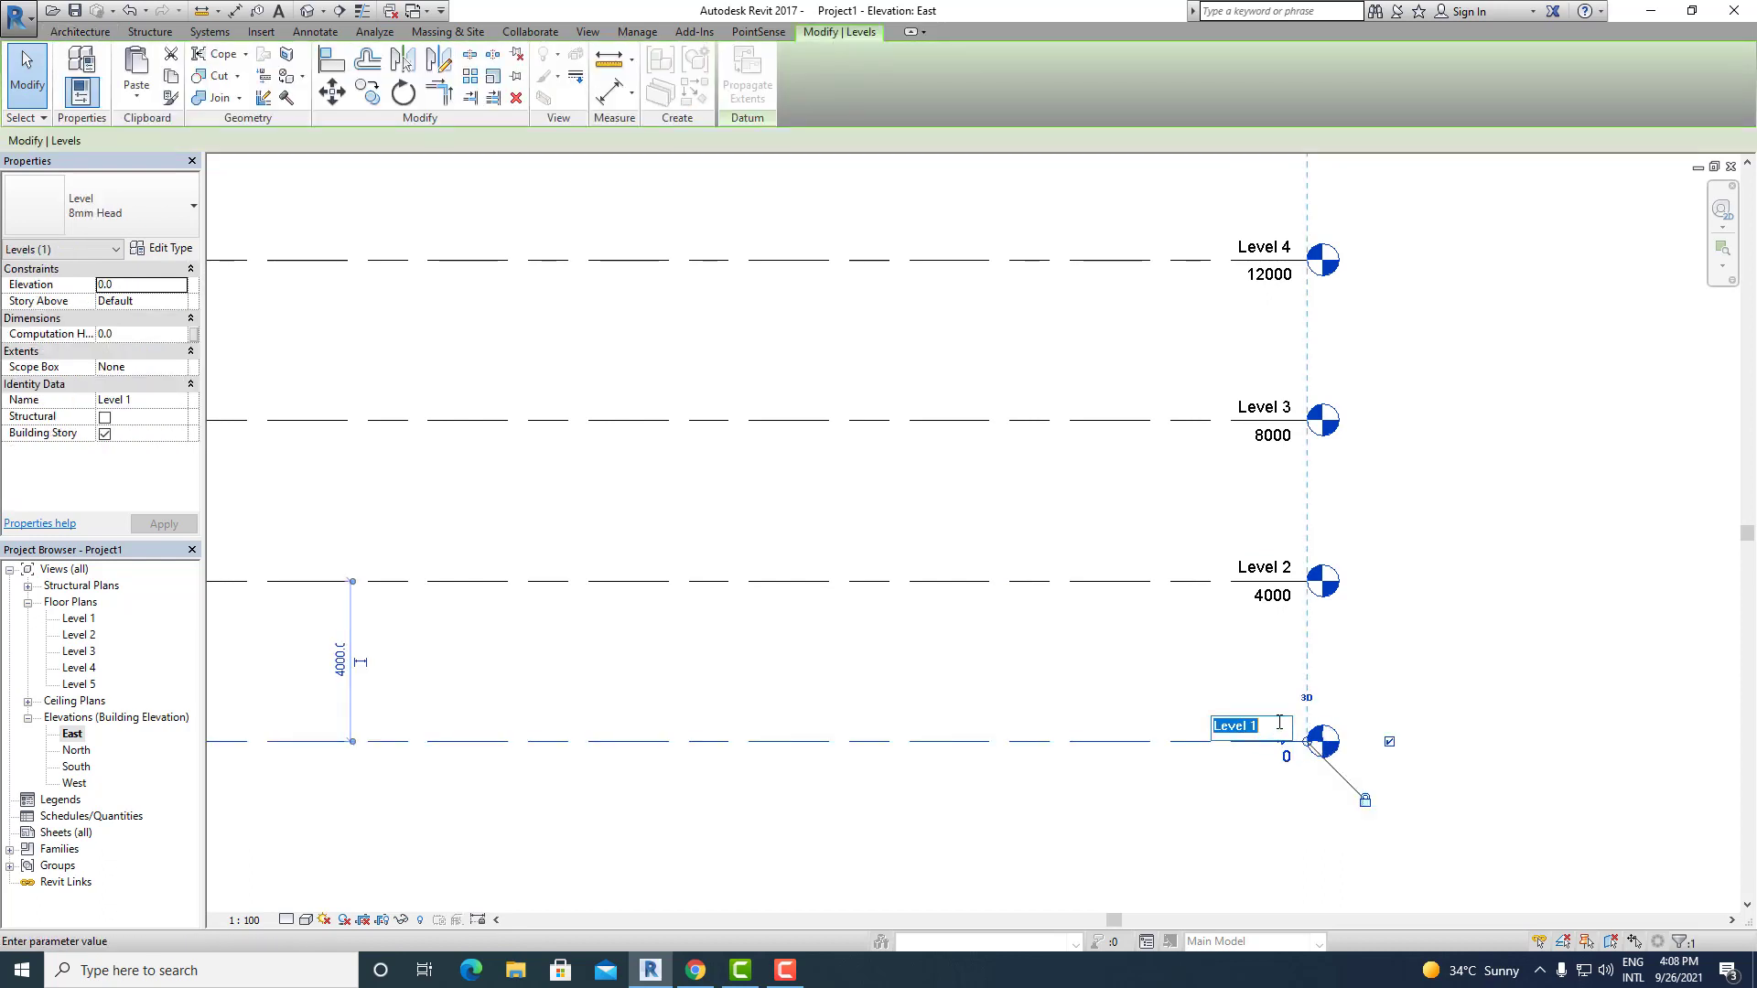
text(GROUND)
key(Return)
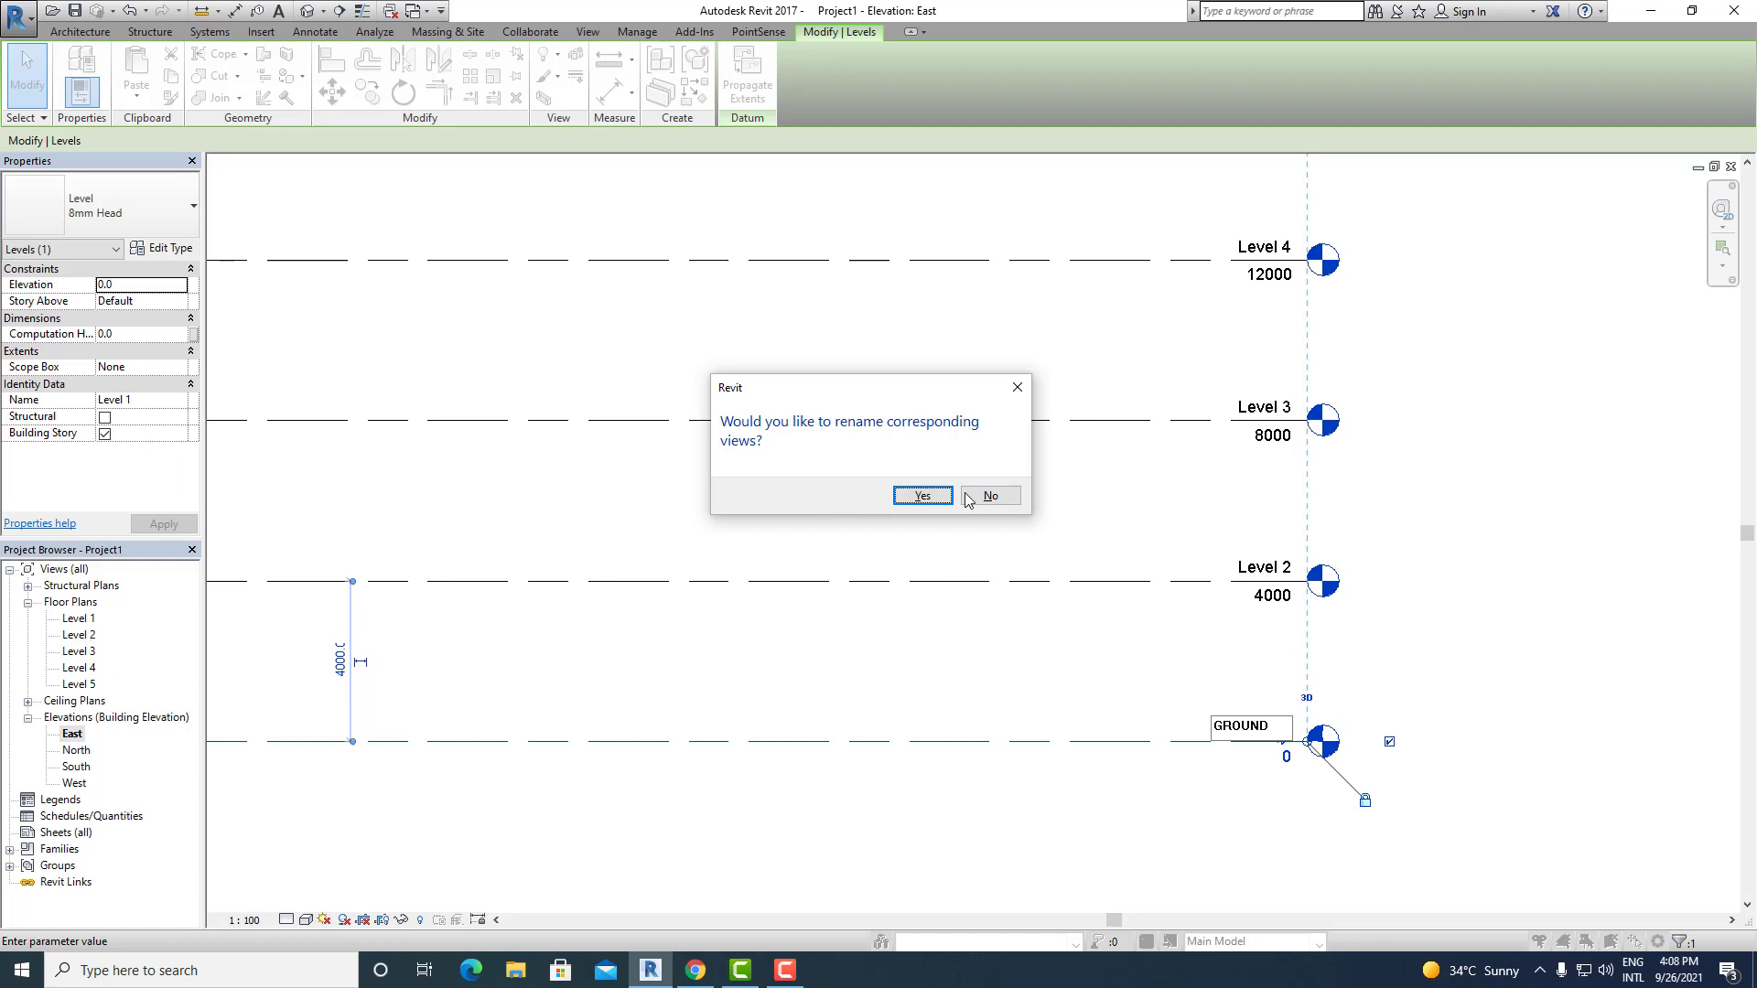
click(922, 495)
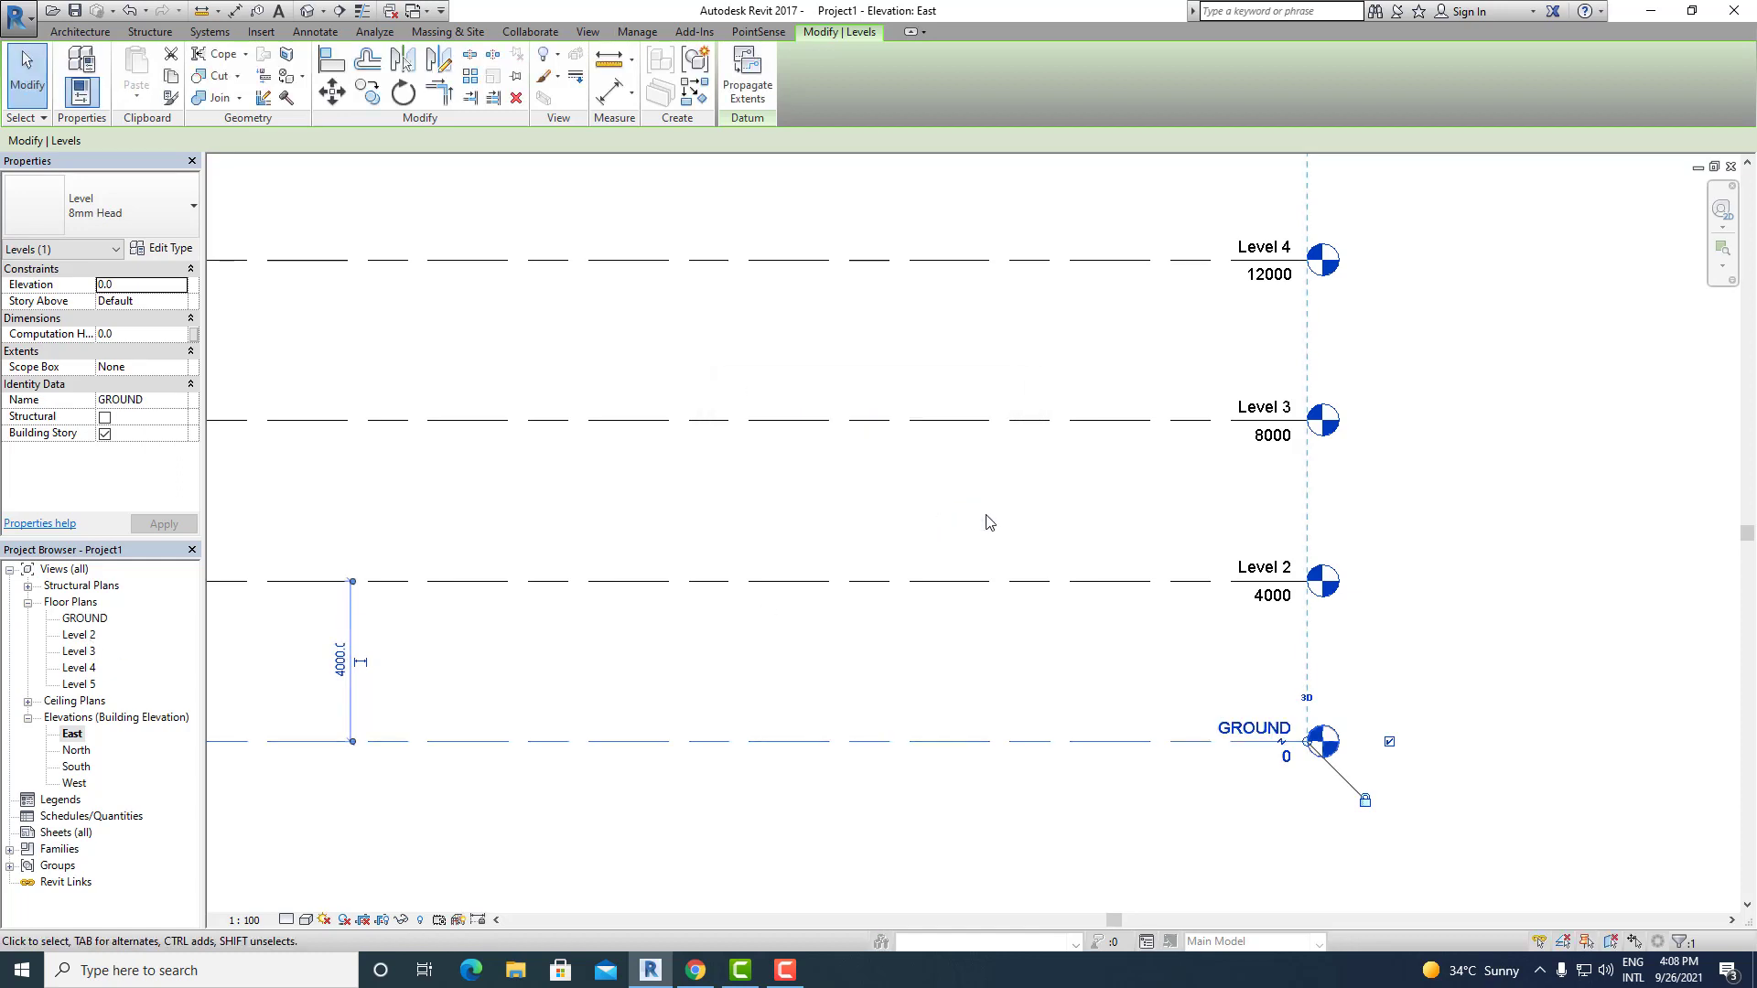
key(Escape)
Step: Rename Level 2 to FIRST FLOOR, including its corresponding views
click(1279, 577)
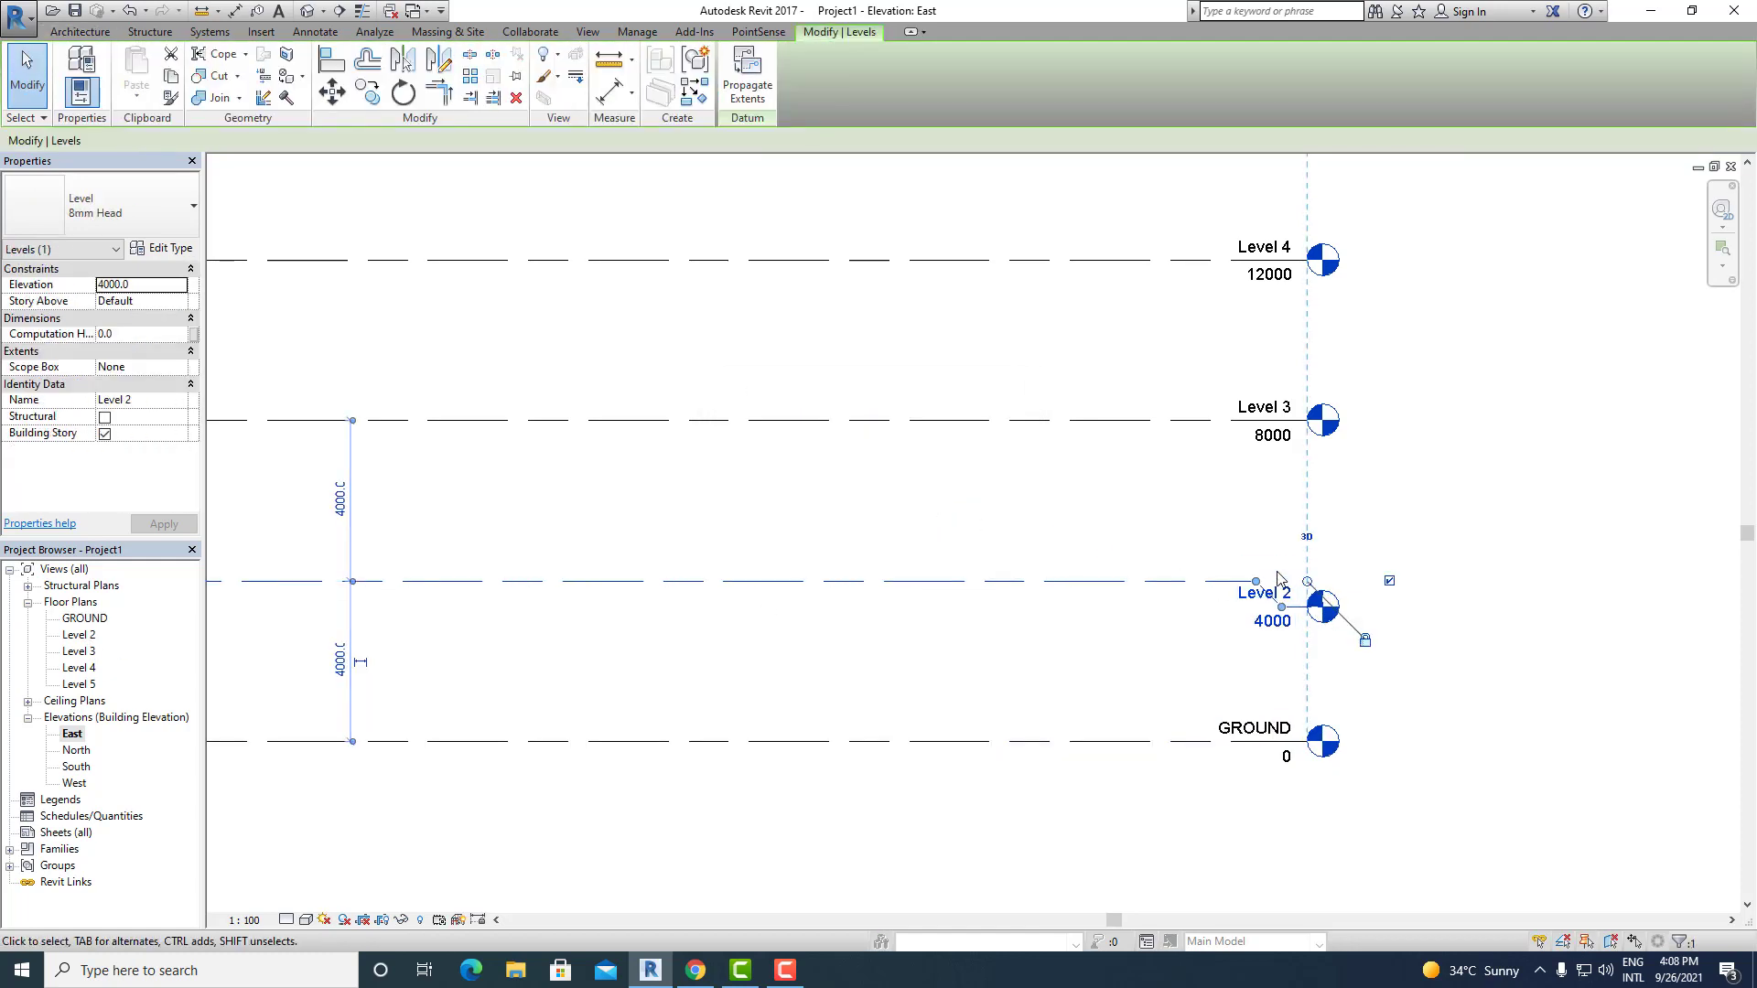
key(Escape)
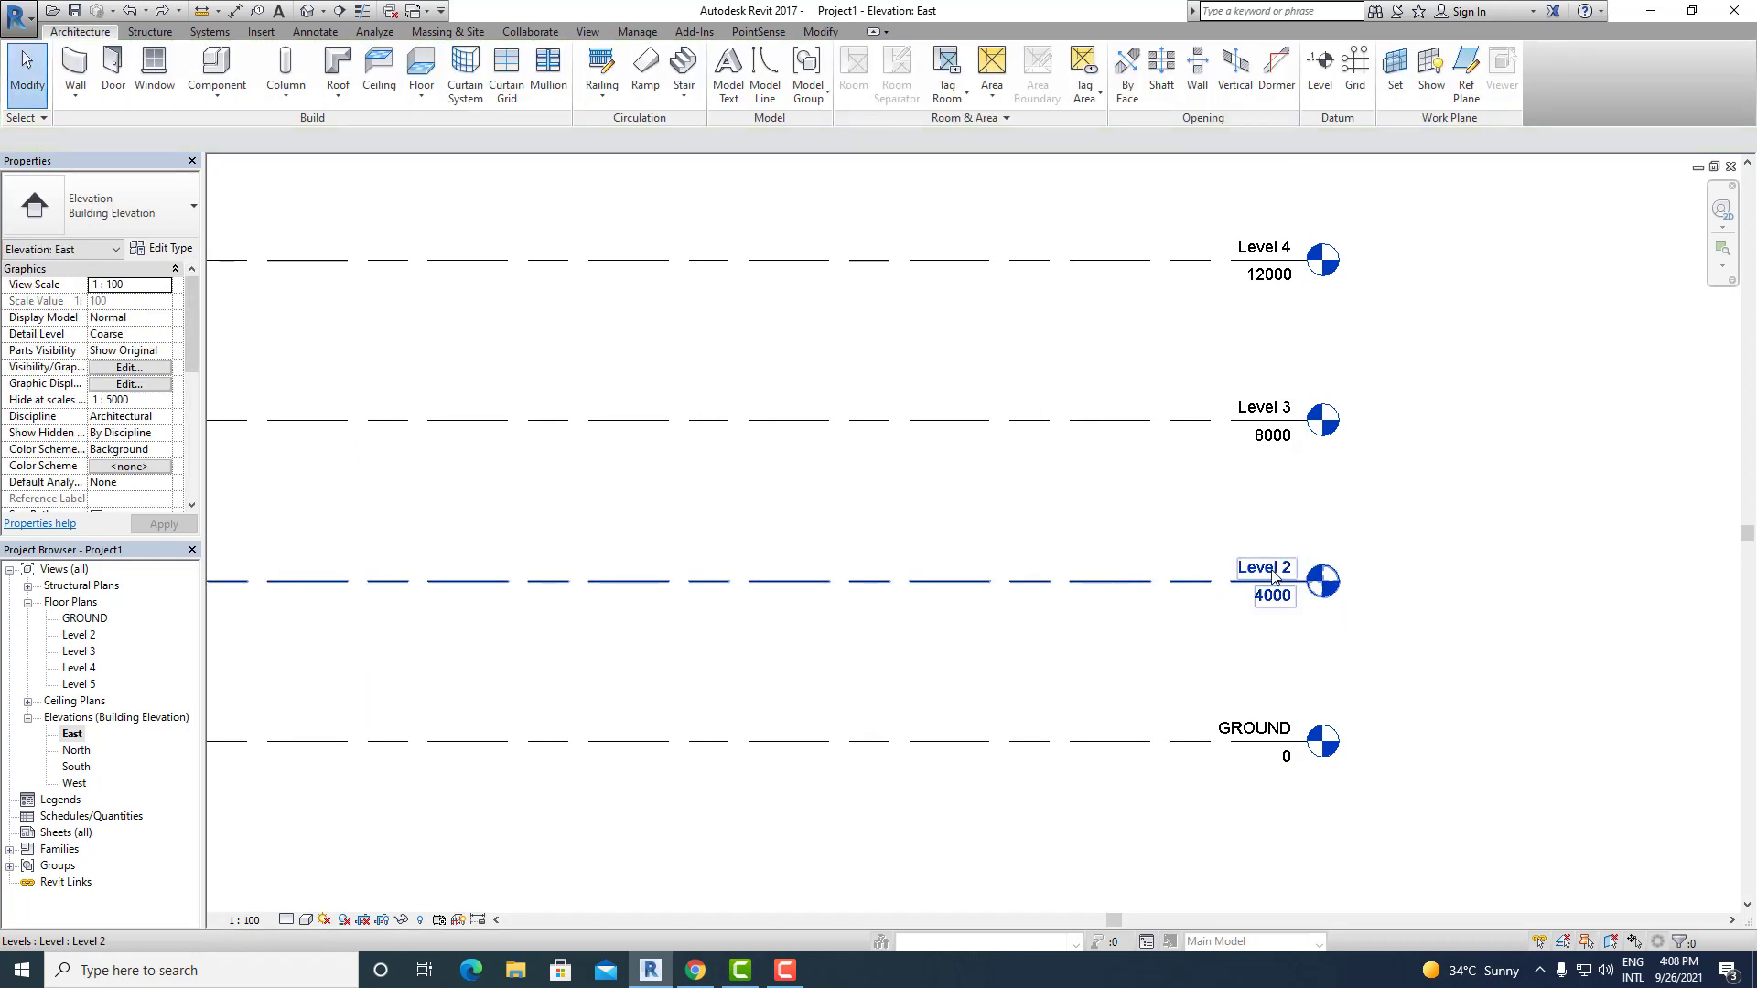
double_click(1261, 567)
text(FIRST FLOOR)
key(Return)
click(945, 502)
Step: Rename Level 3 to SECOND FLOOR, including its corresponding views
click(1161, 421)
click(1217, 408)
text(SEC)
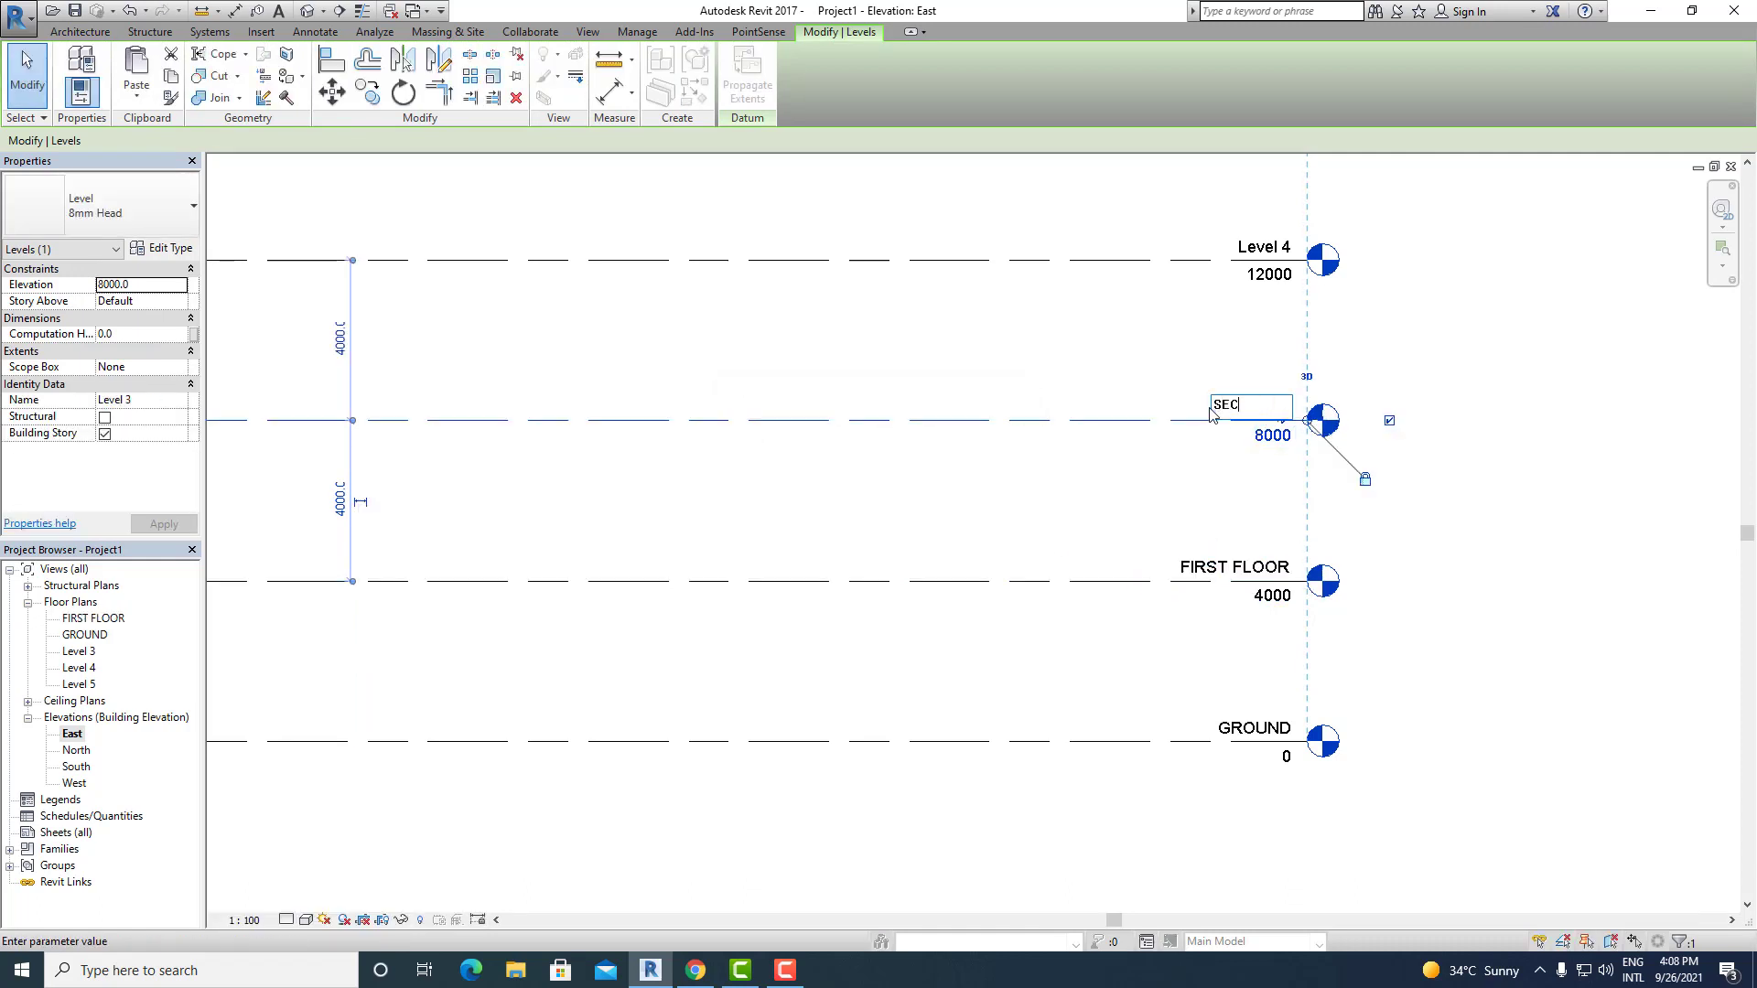
text(OND FLOOR)
key(Return)
click(921, 498)
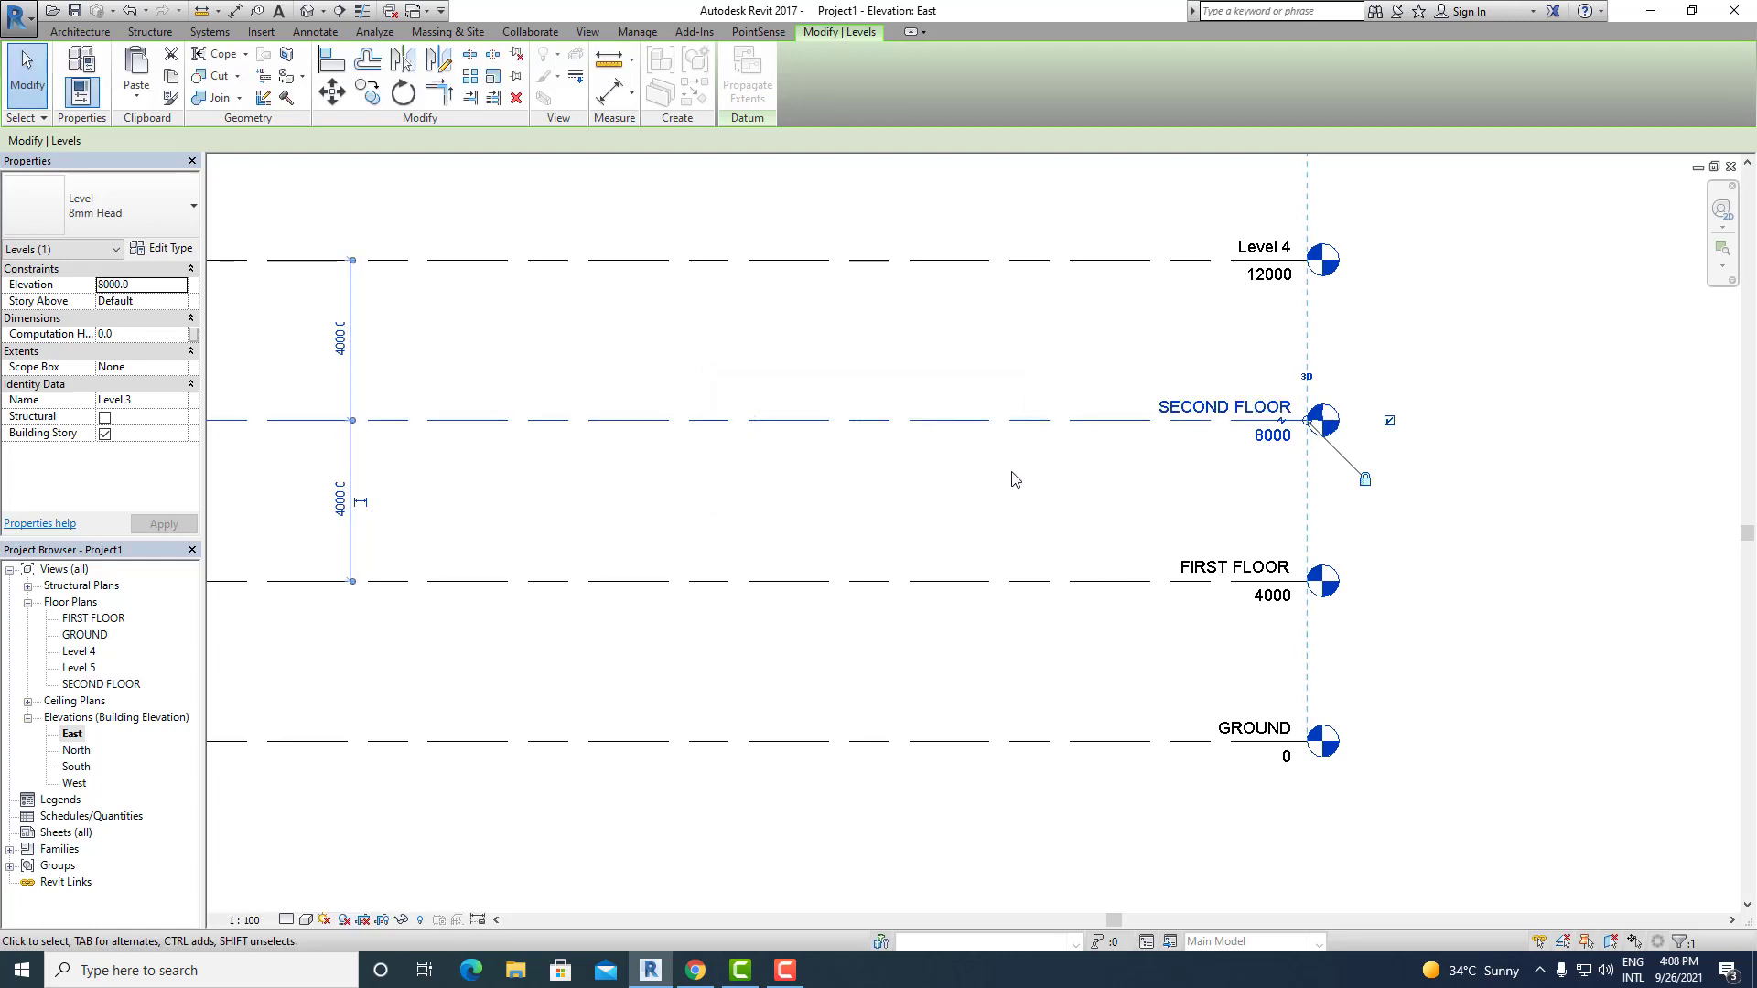
Step: Rename Level 4 to THIRD FLOOR, including its corresponding views
scroll(1157, 522, up, 3)
click(1098, 367)
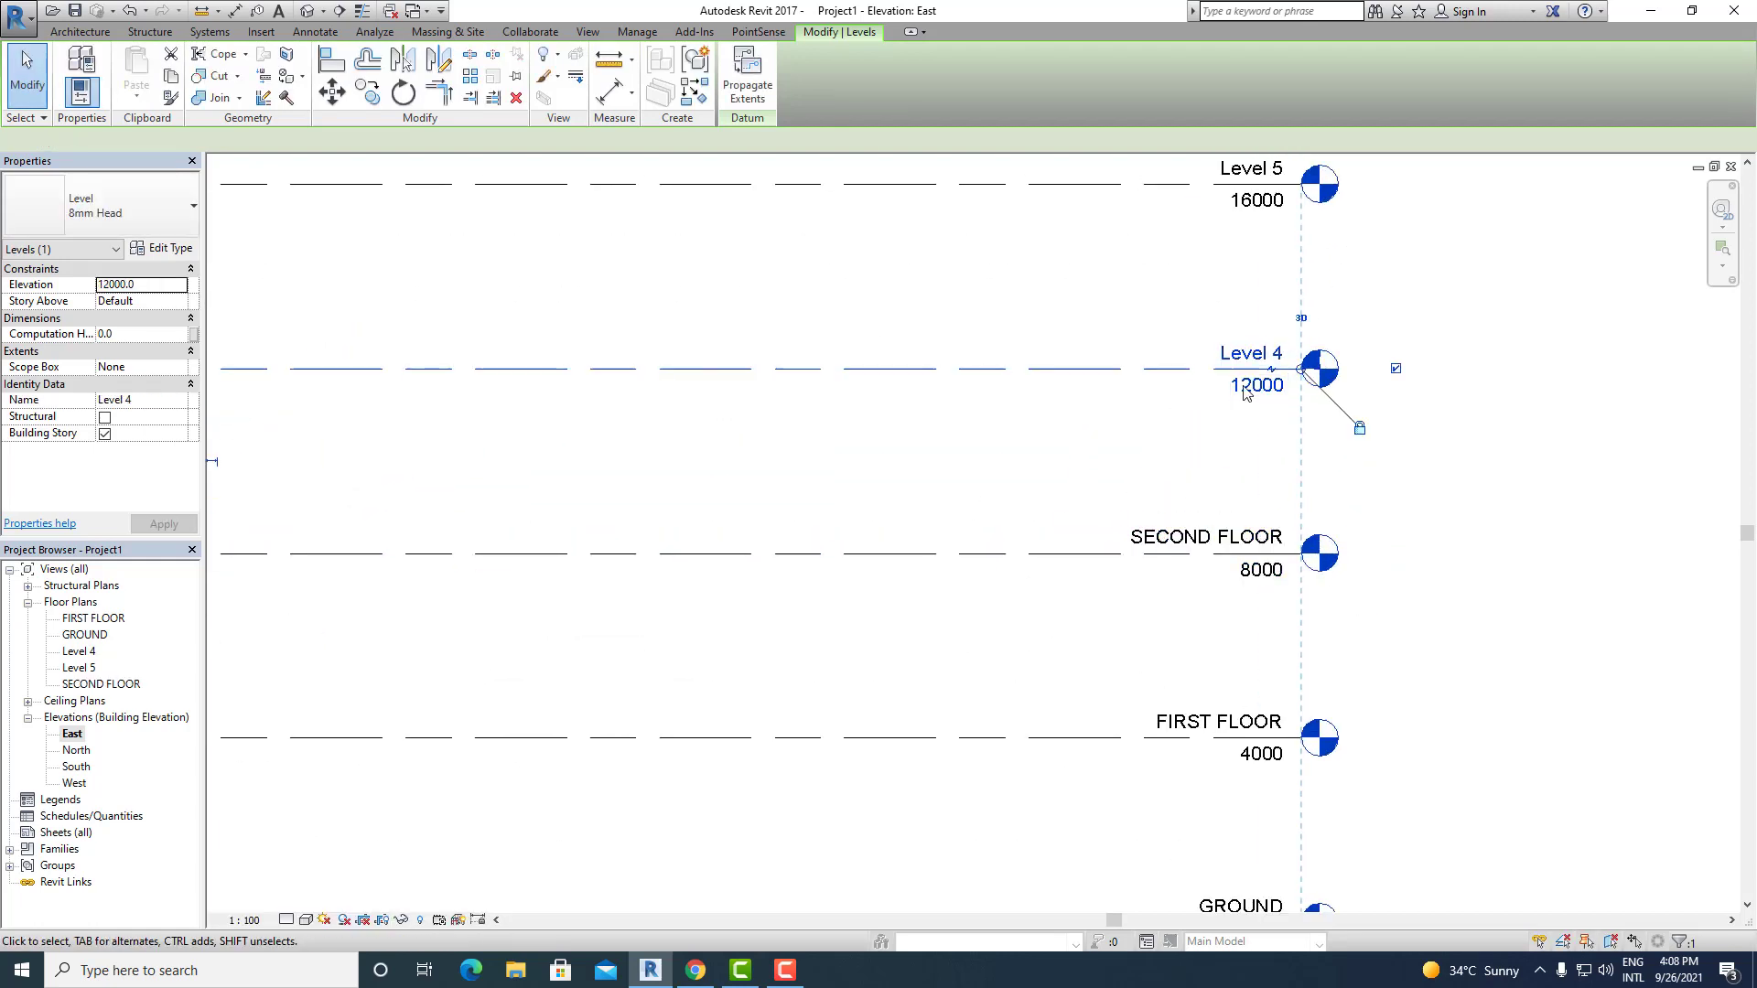
click(1244, 353)
text(THI)
text(RD FLOOR)
key(Return)
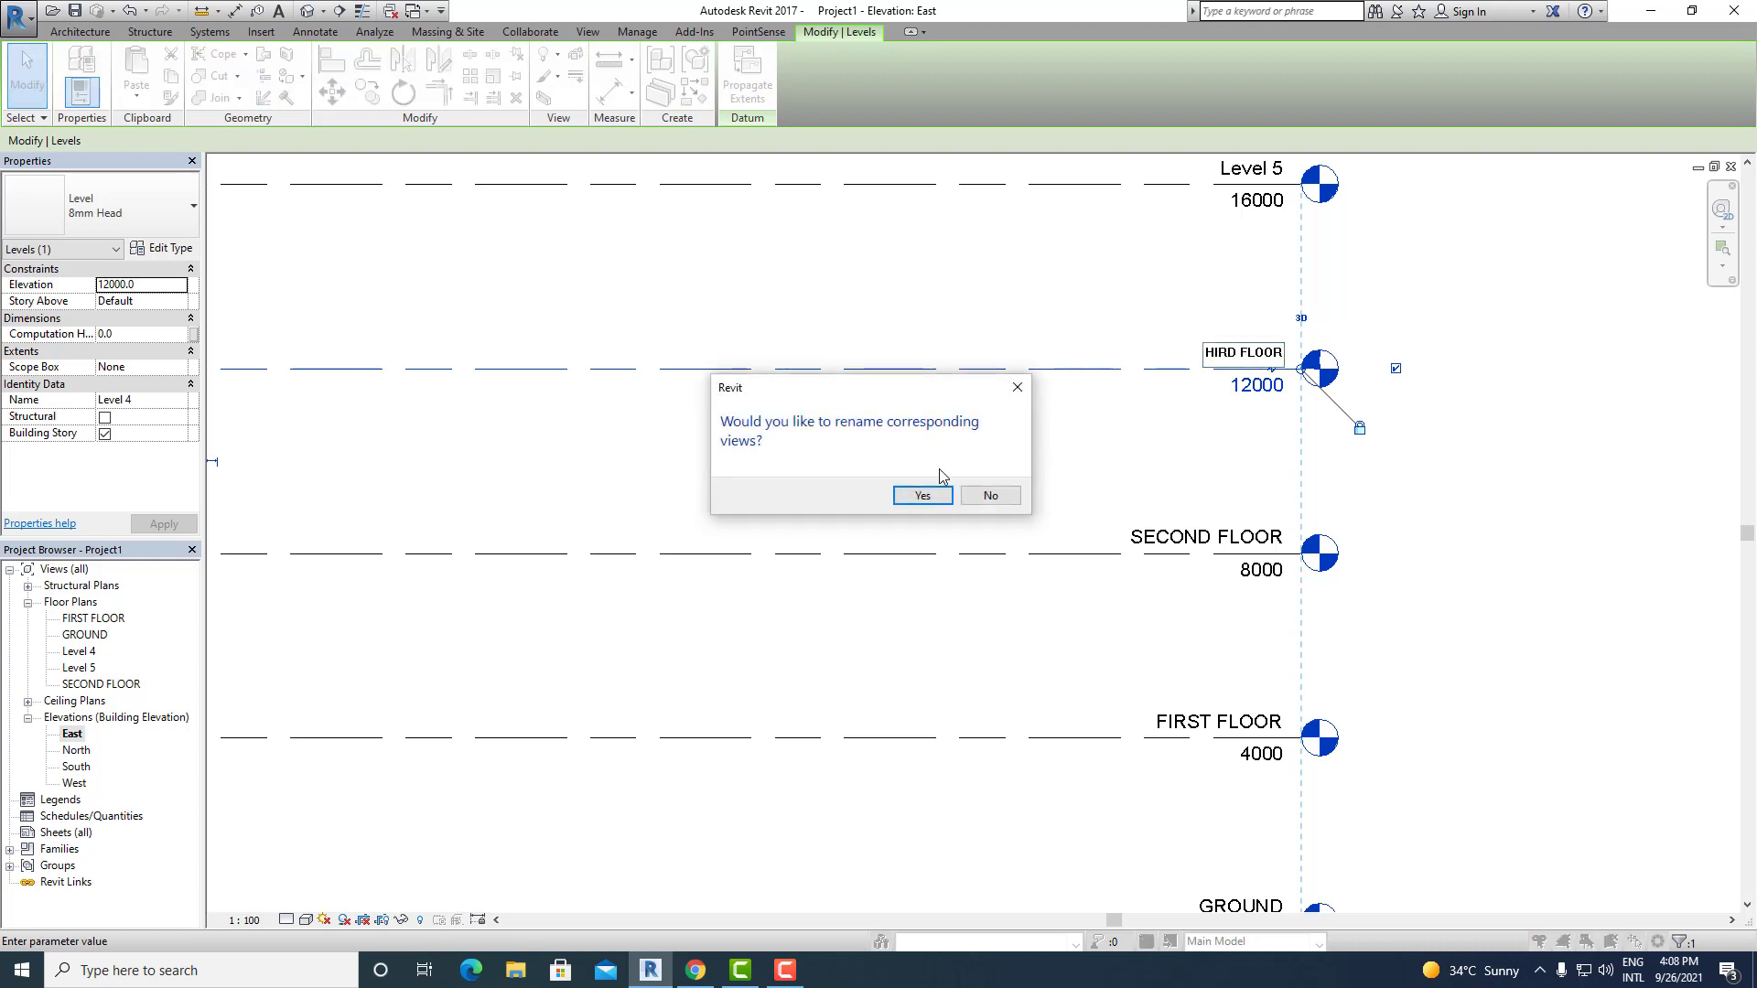
click(913, 495)
Step: Rename Level 5 to ROOF, including its corresponding views
middle_drag(1122, 314, 1090, 439)
click(1213, 403)
click(1210, 394)
text(ROO)
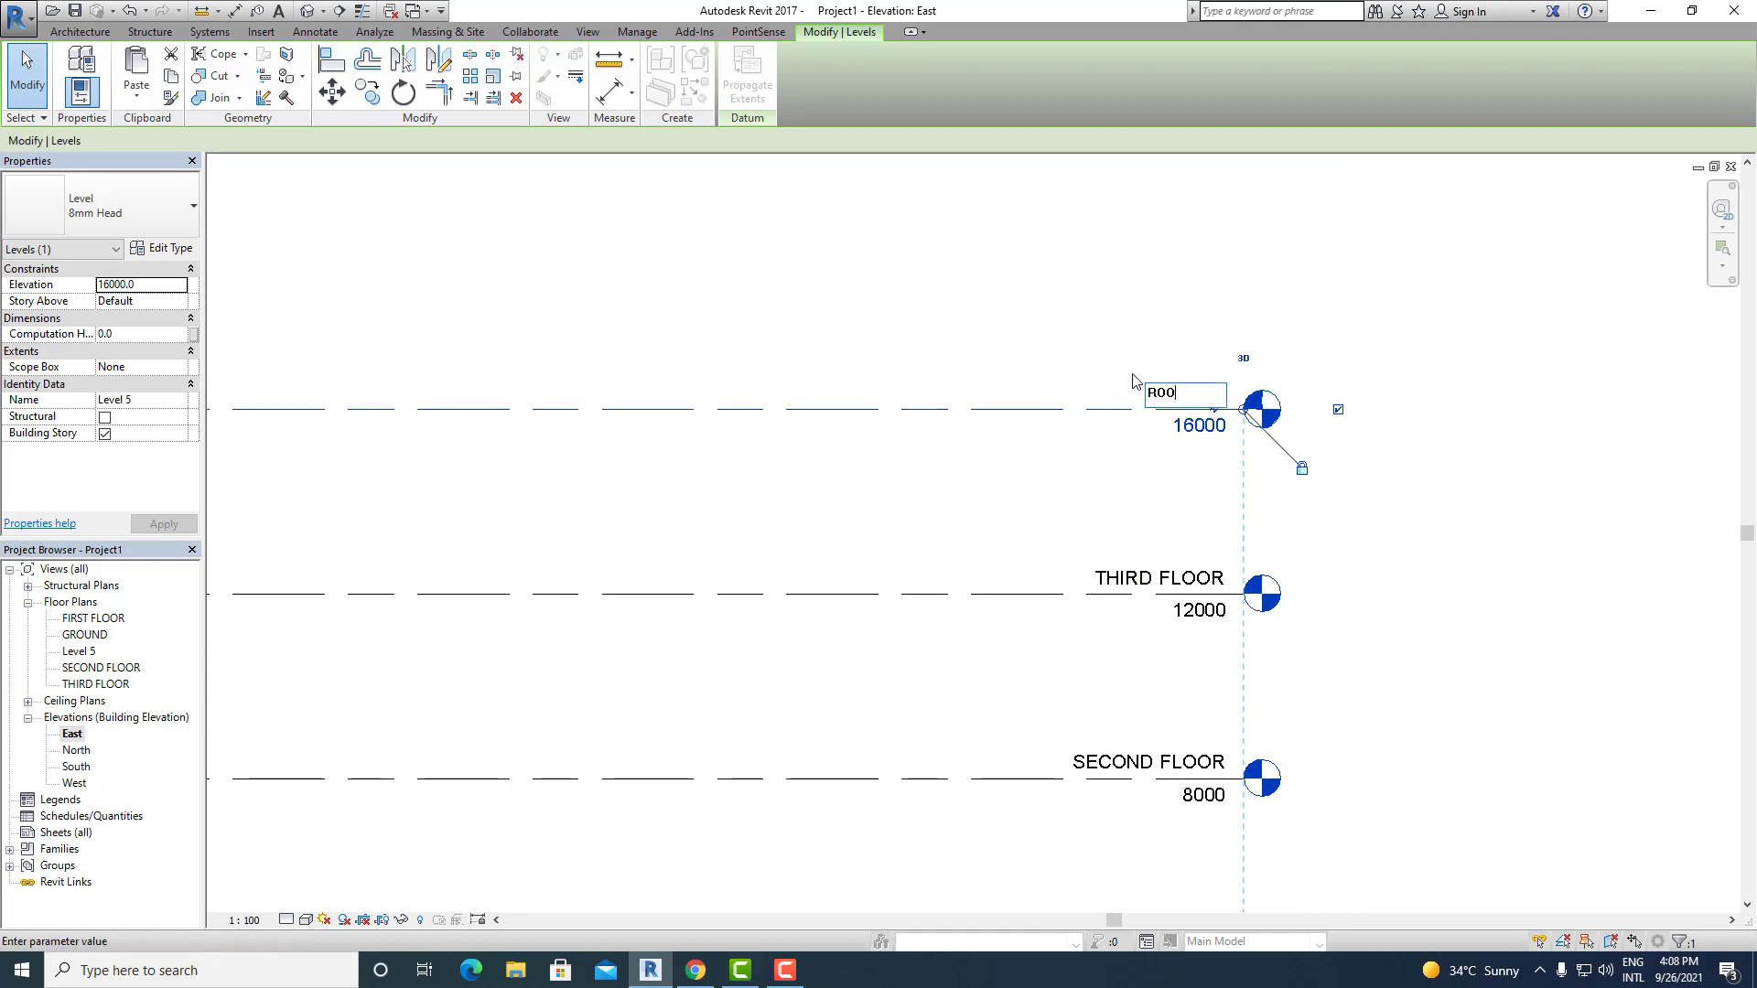
text(F)
key(Return)
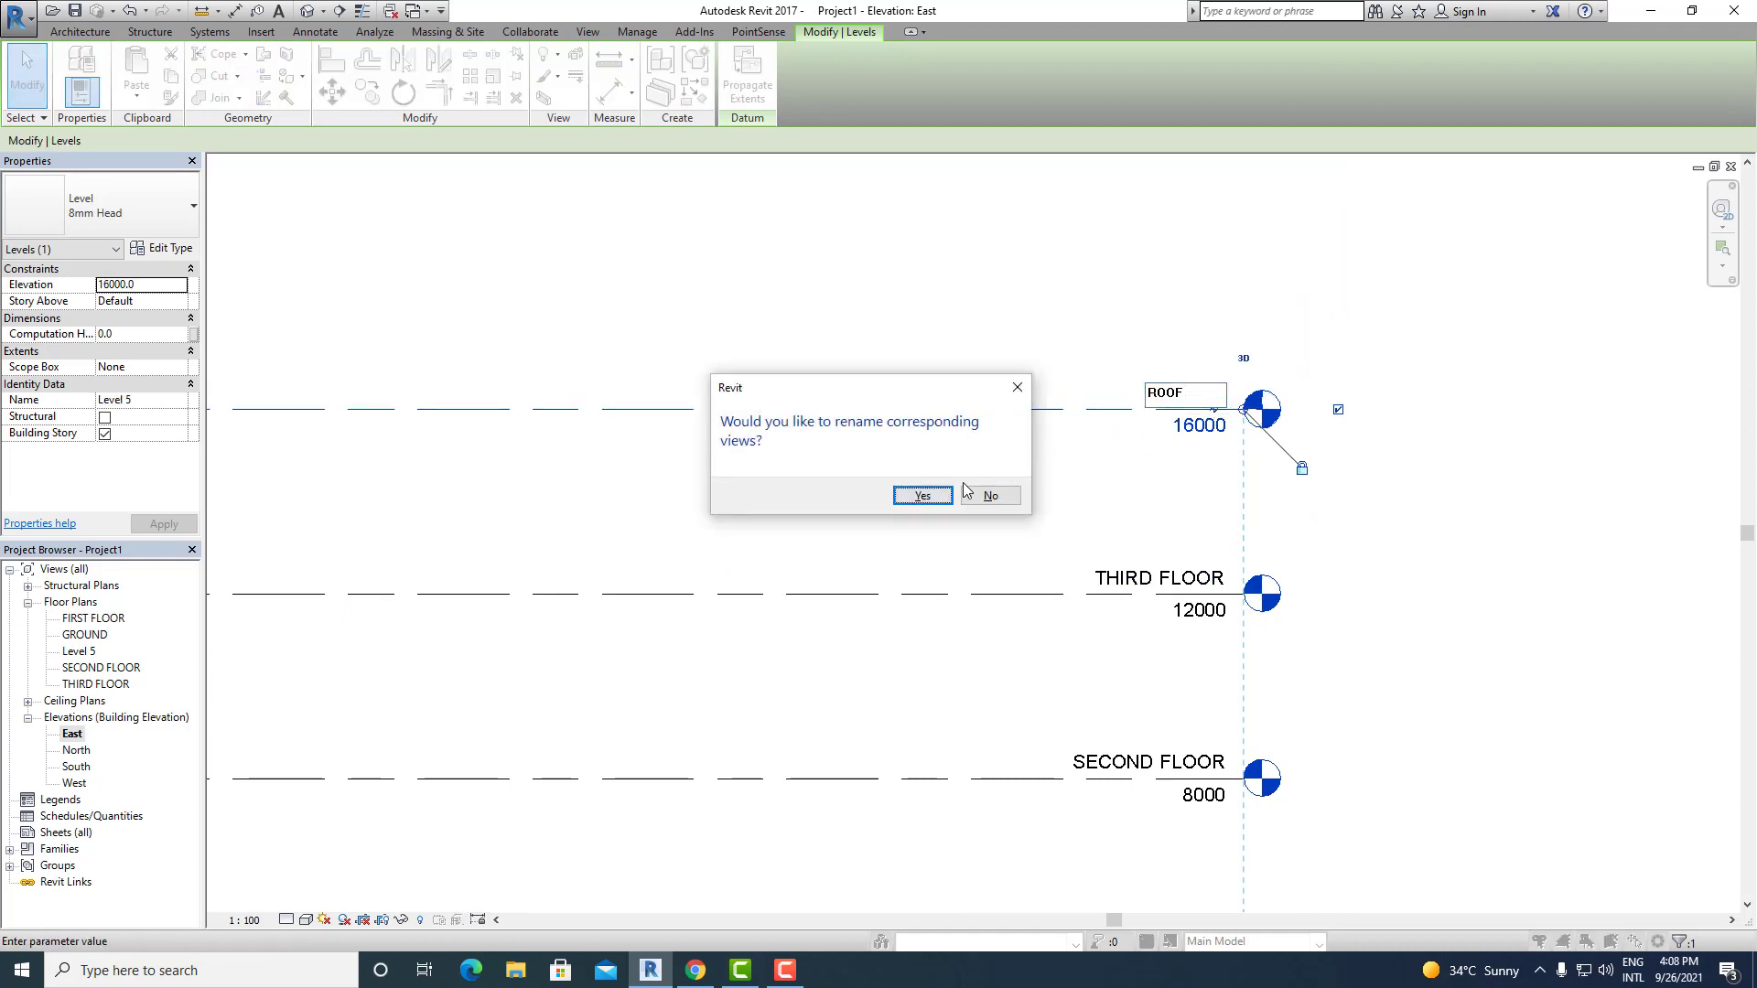
click(914, 496)
Step: Zoom to fit all five levels and clear the ROOF level selection
key(z)
key(f)
click(1127, 472)
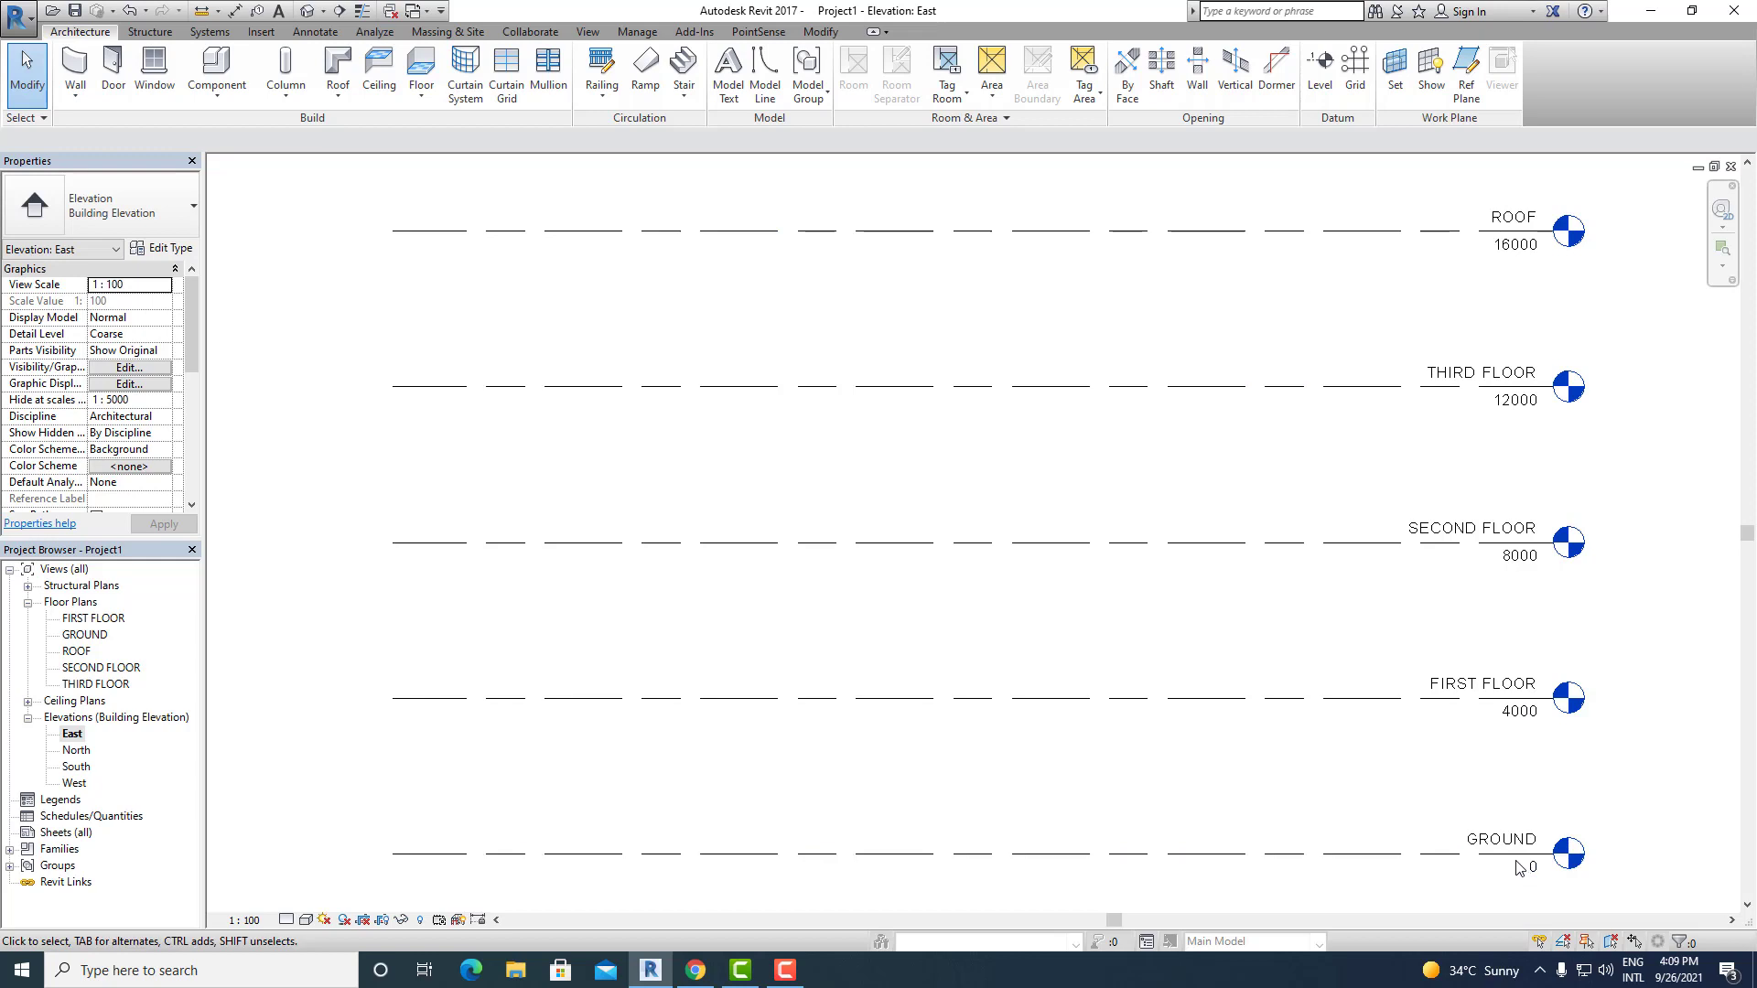
Step: Review the FIRST FLOOR, GROUND, ROOF and SECOND FLOOR plan views in the Project Browser
click(103, 619)
click(101, 637)
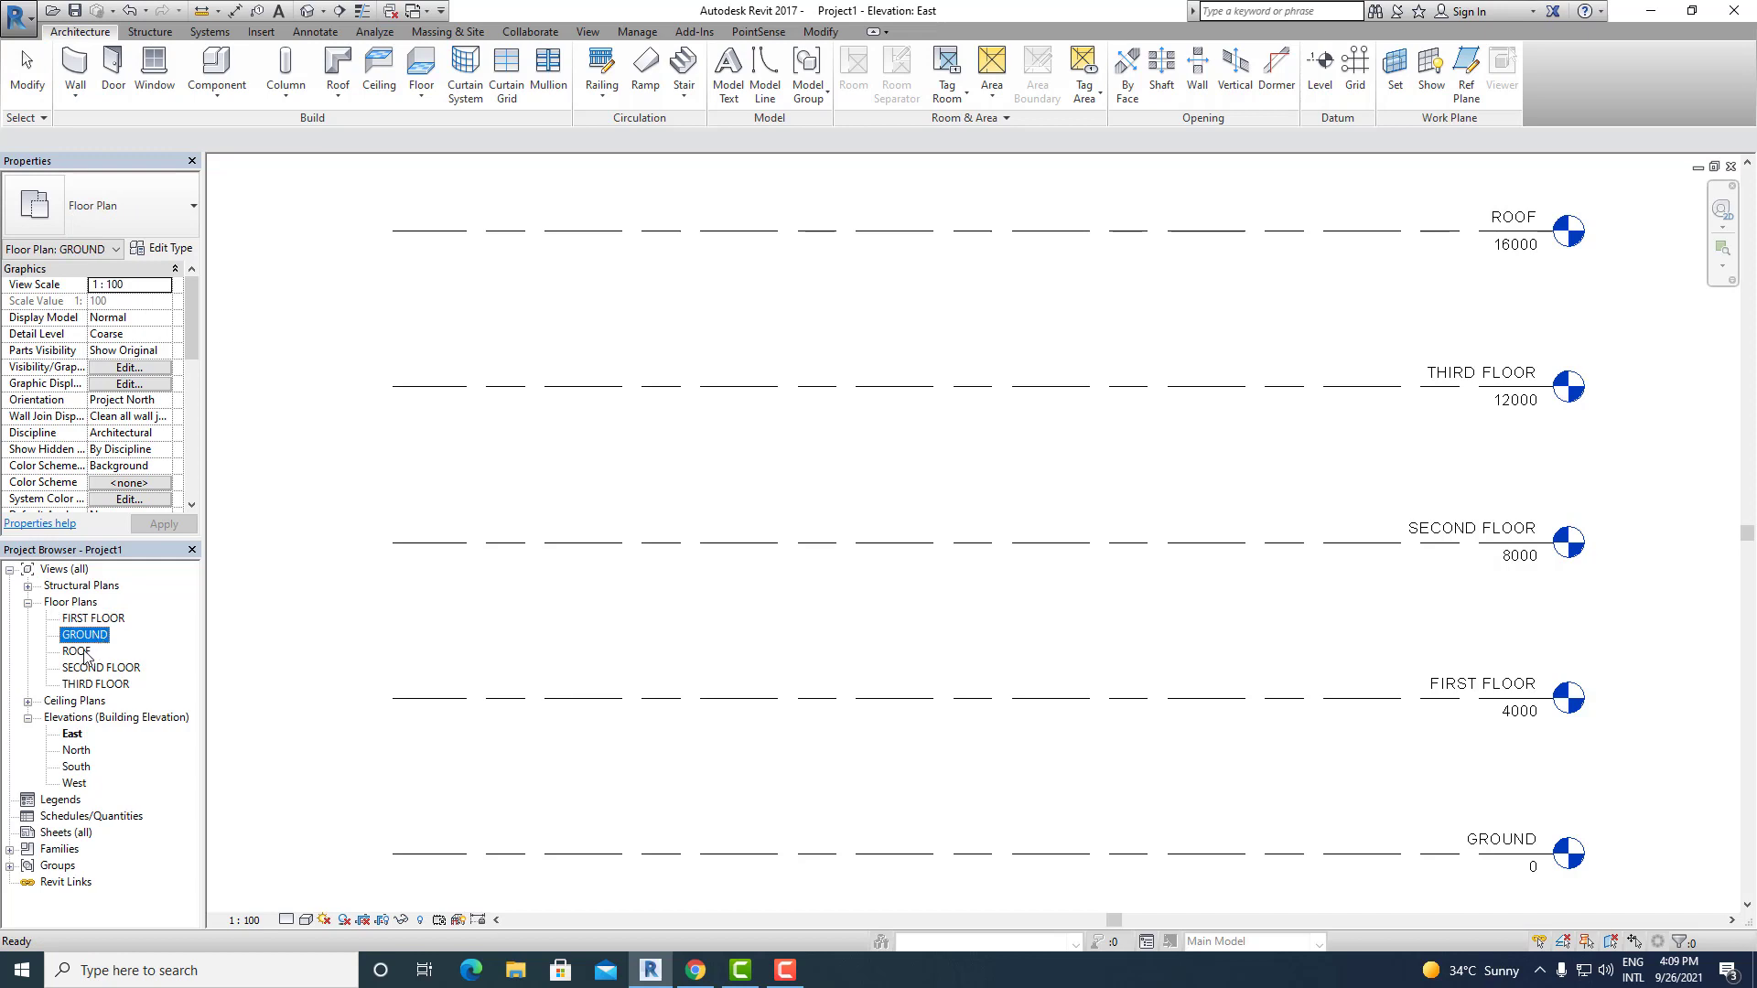
click(83, 653)
click(101, 669)
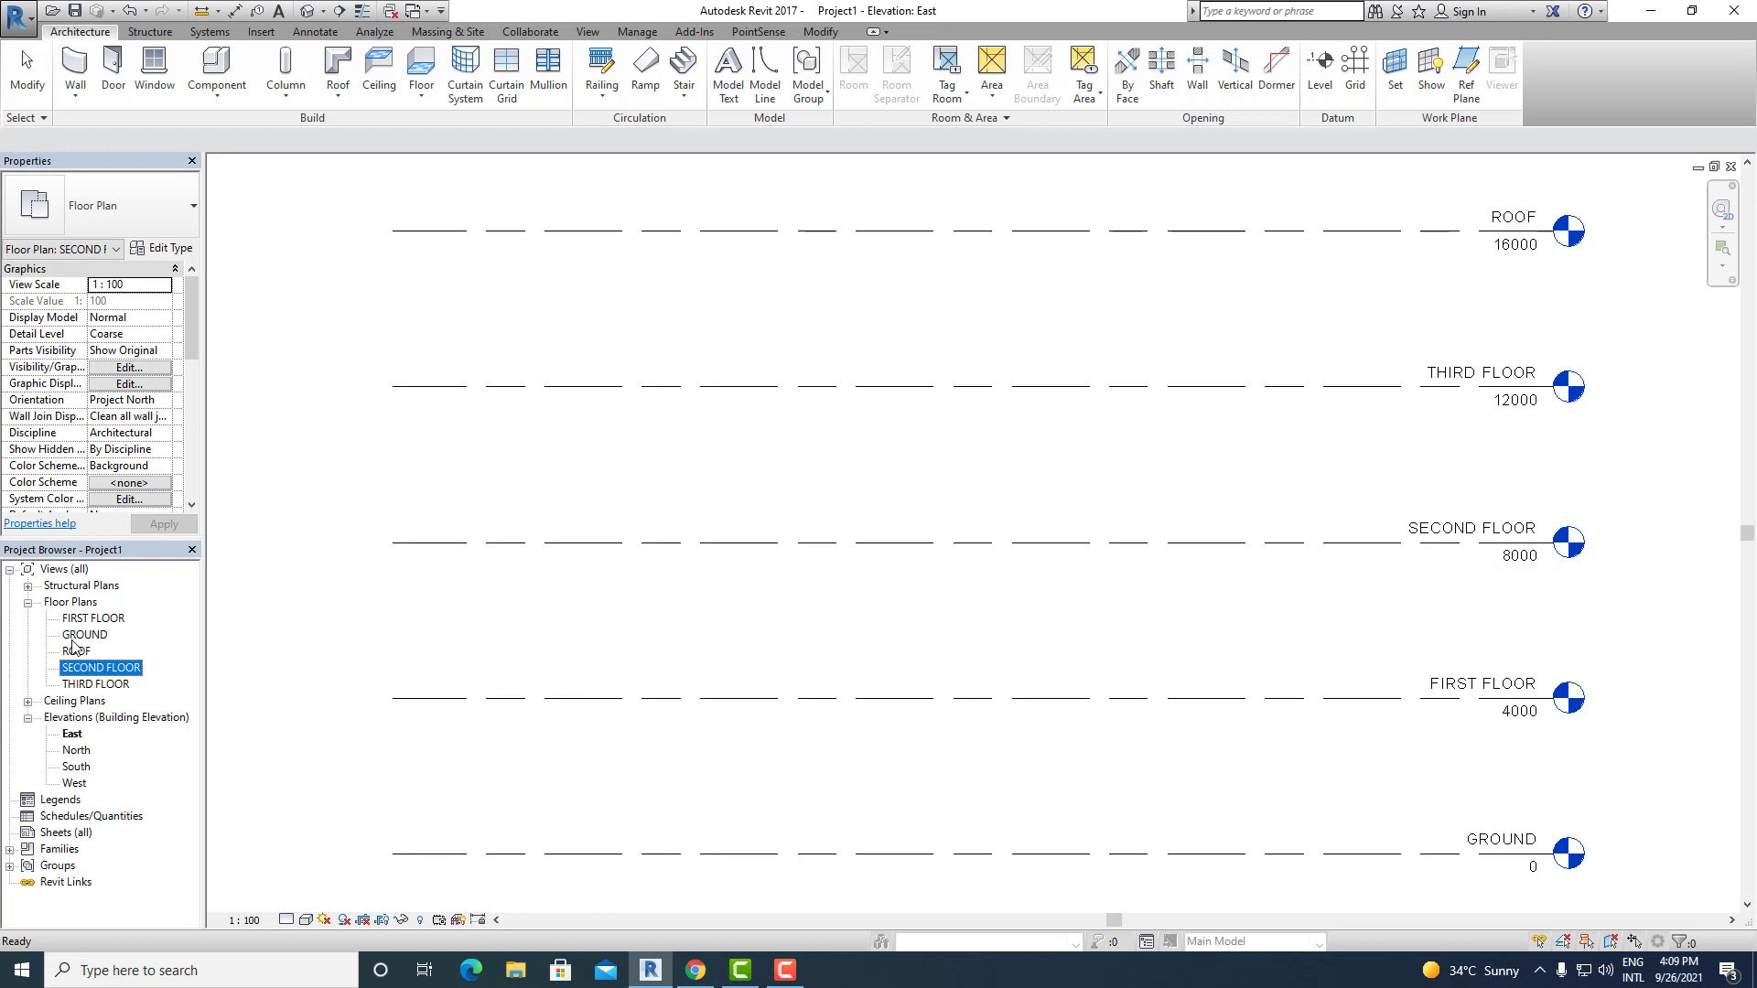
click(76, 651)
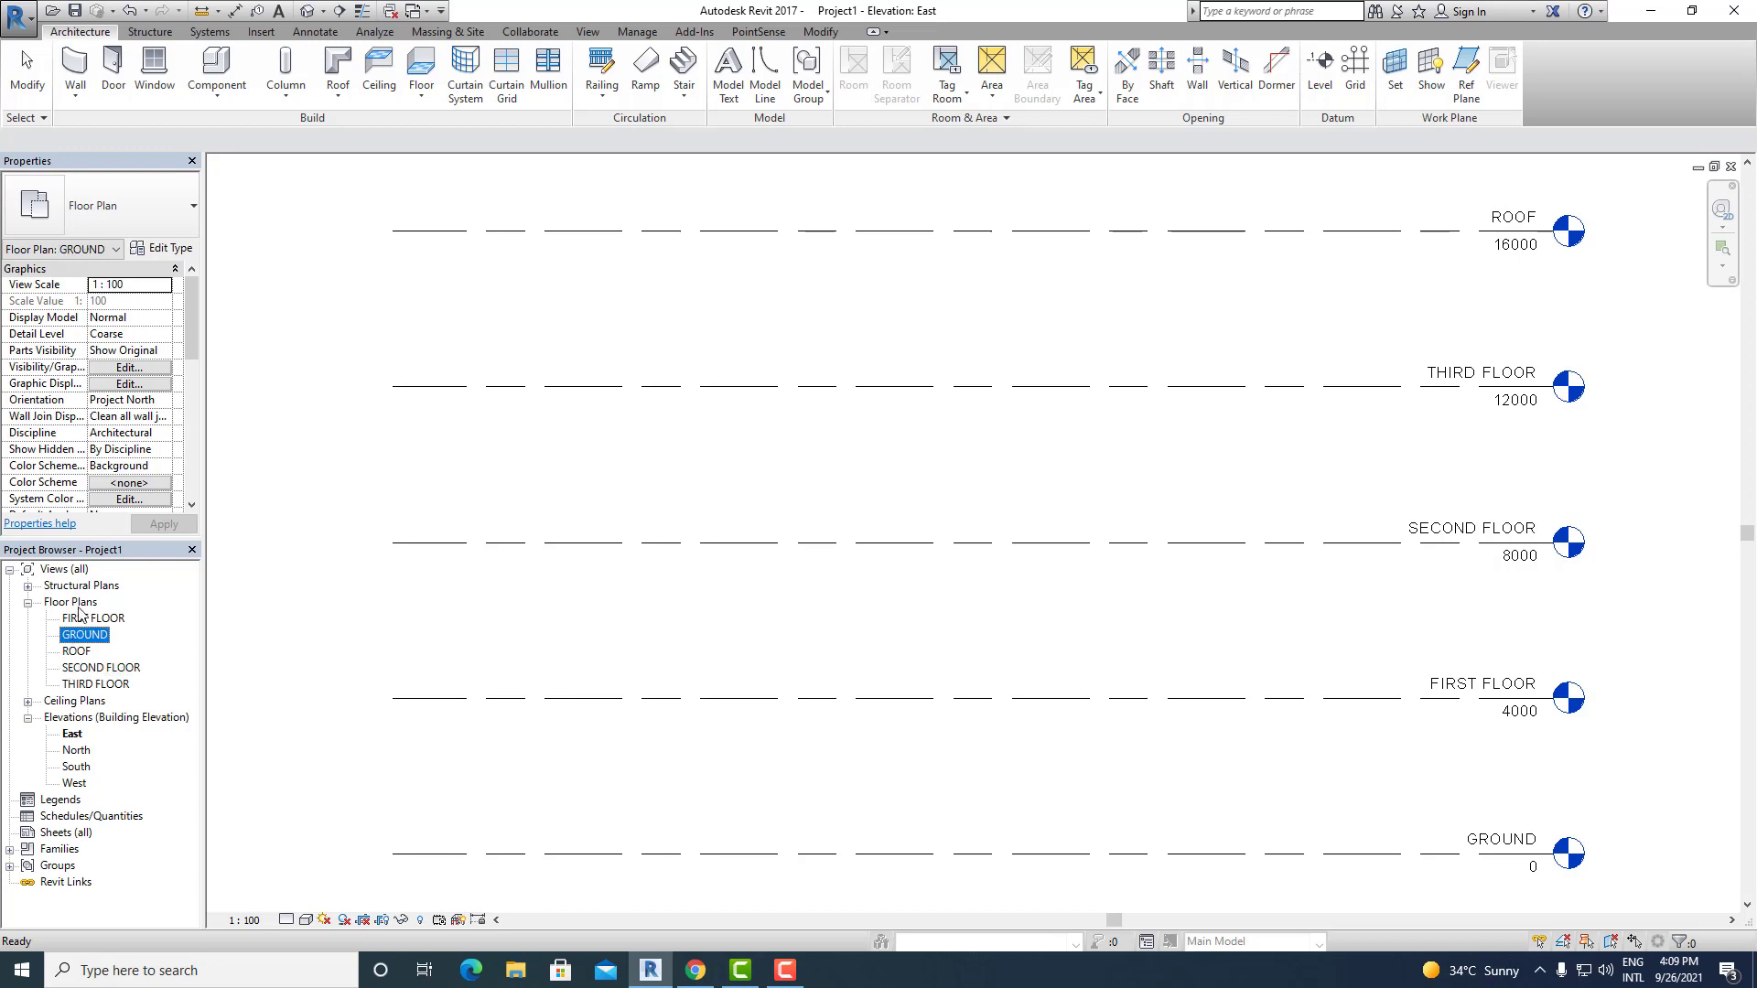
Step: Create a new browser organization for views named BY LEVEL
click(64, 569)
right_click(69, 572)
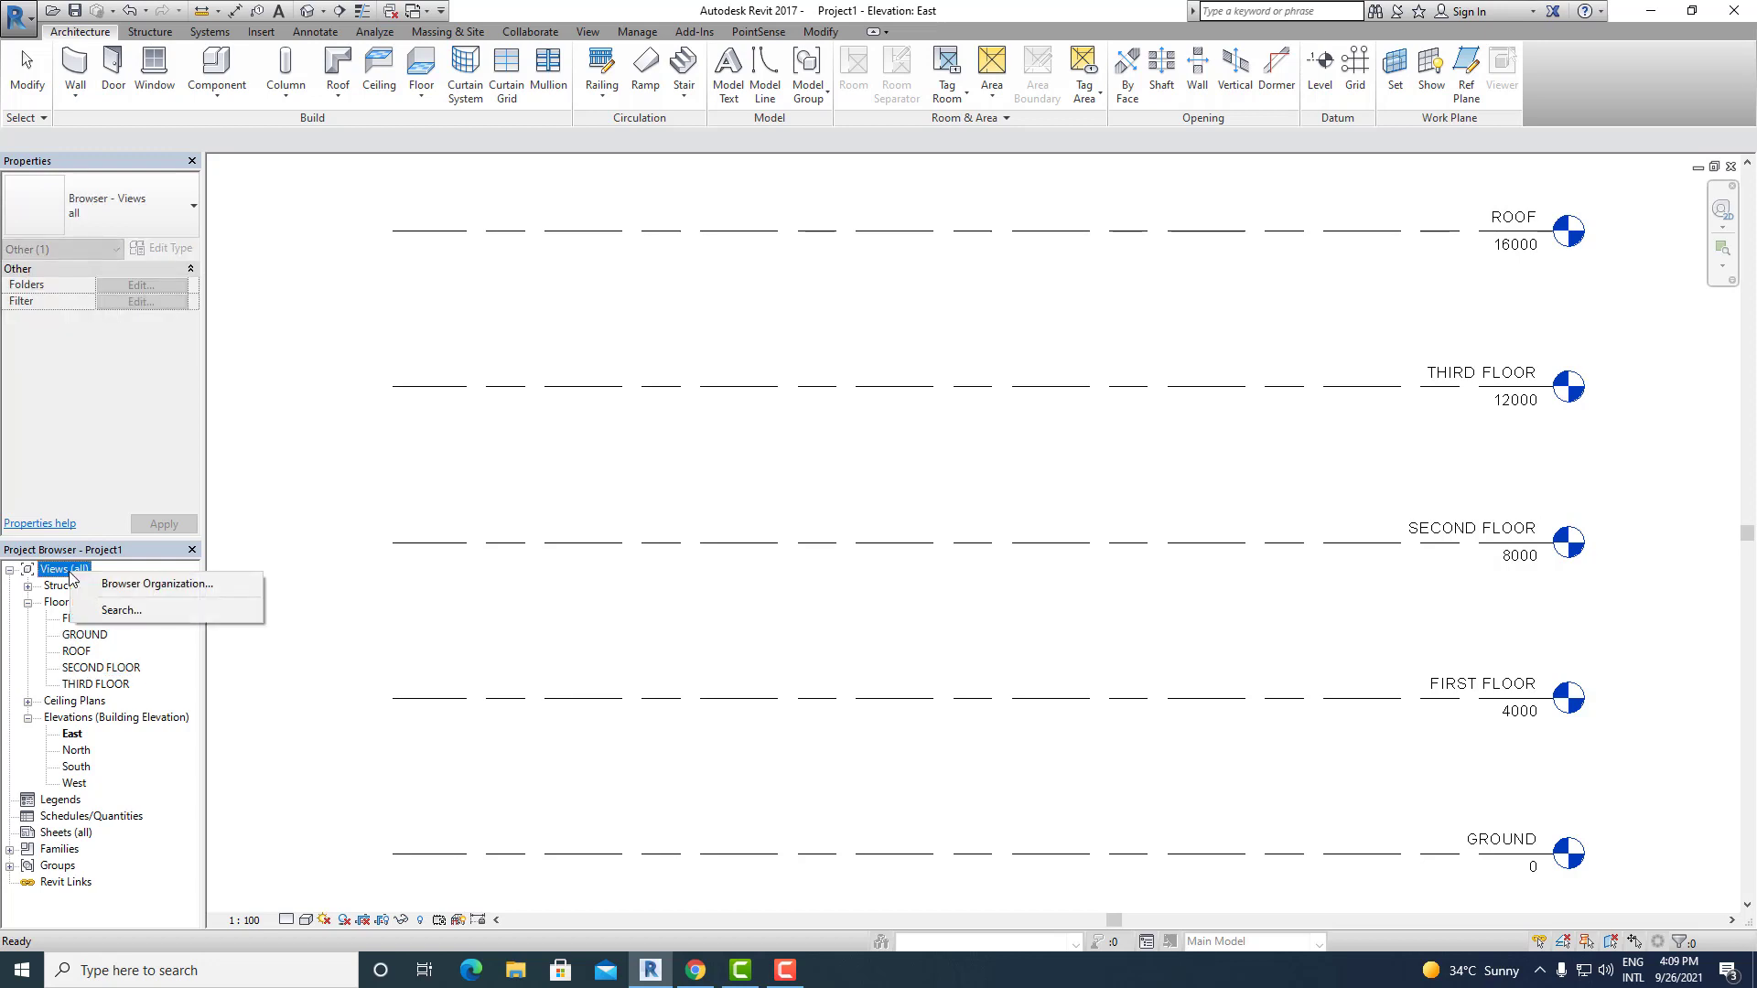
click(131, 588)
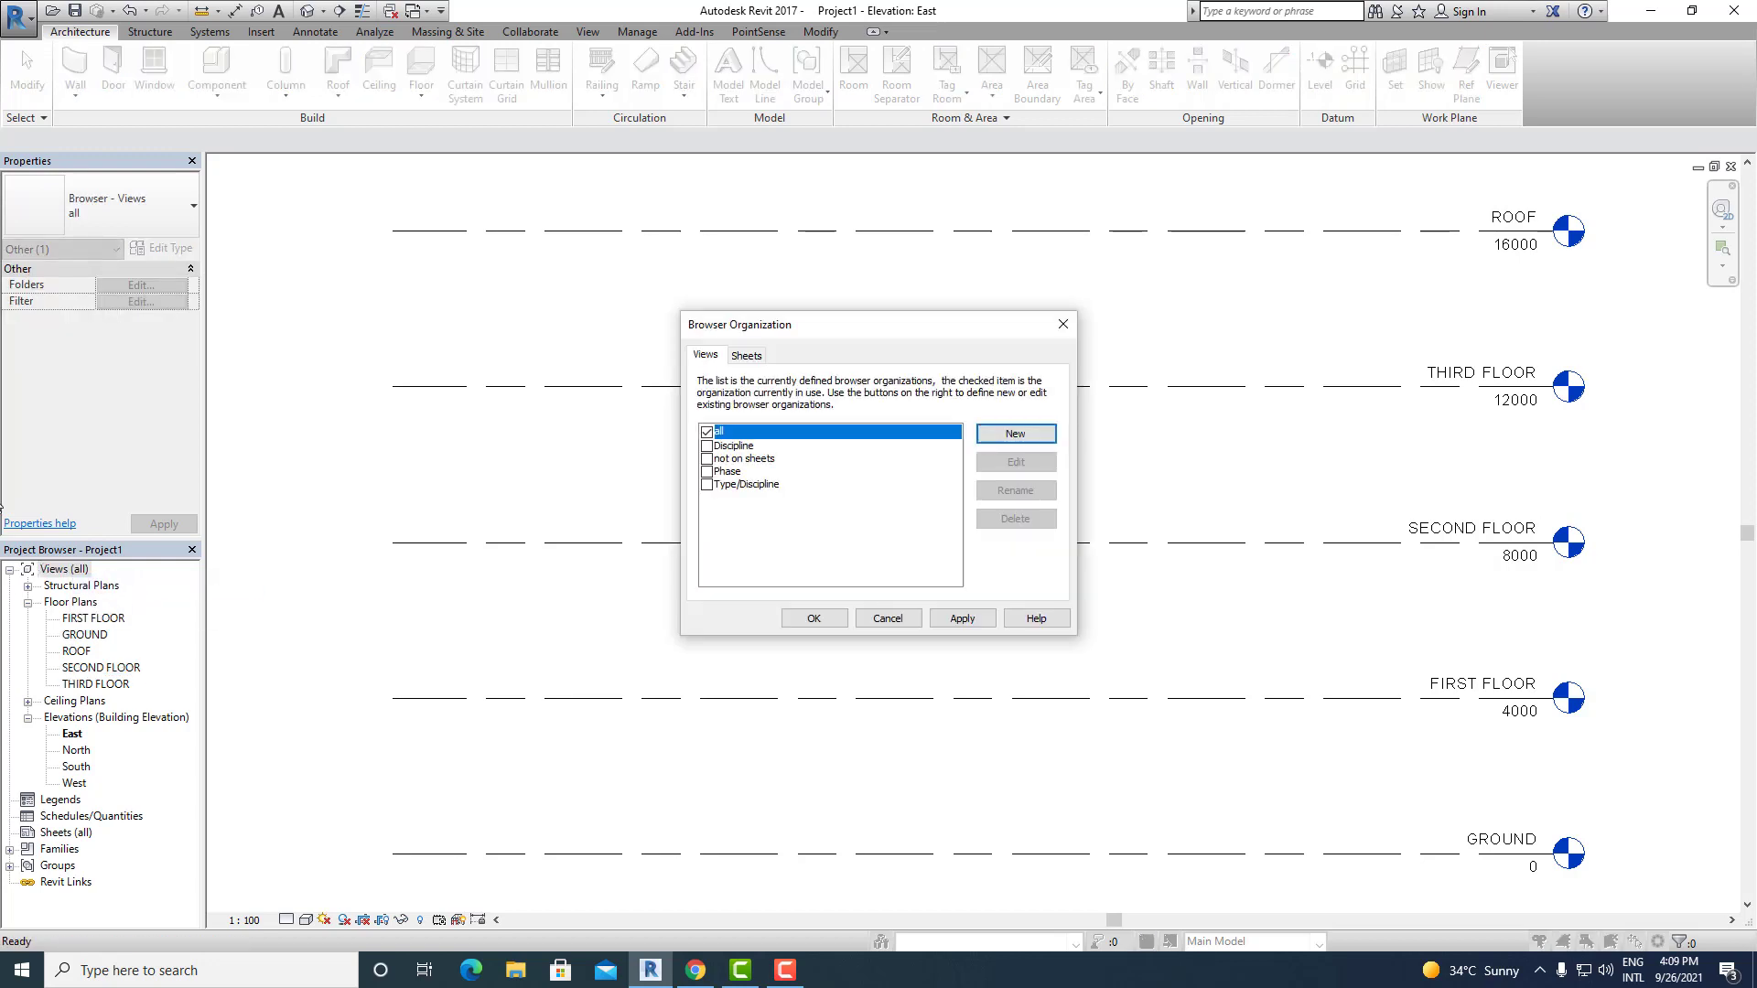
click(1021, 446)
text(BY LEVEL)
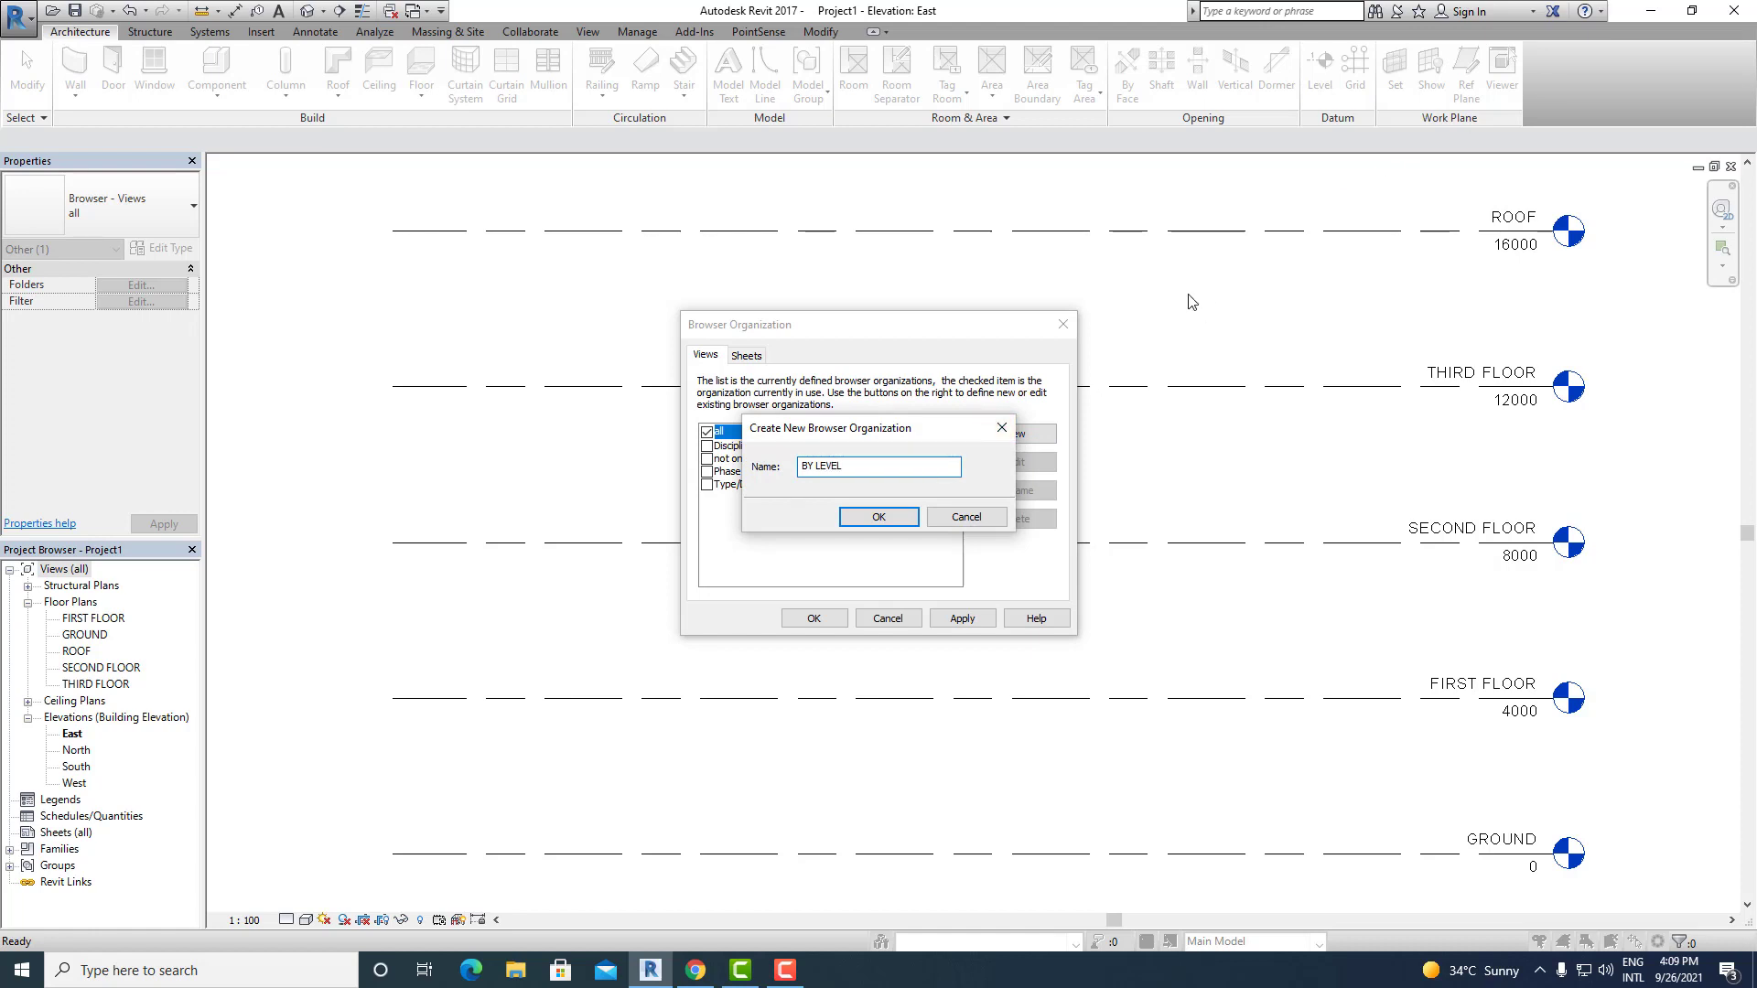
click(876, 518)
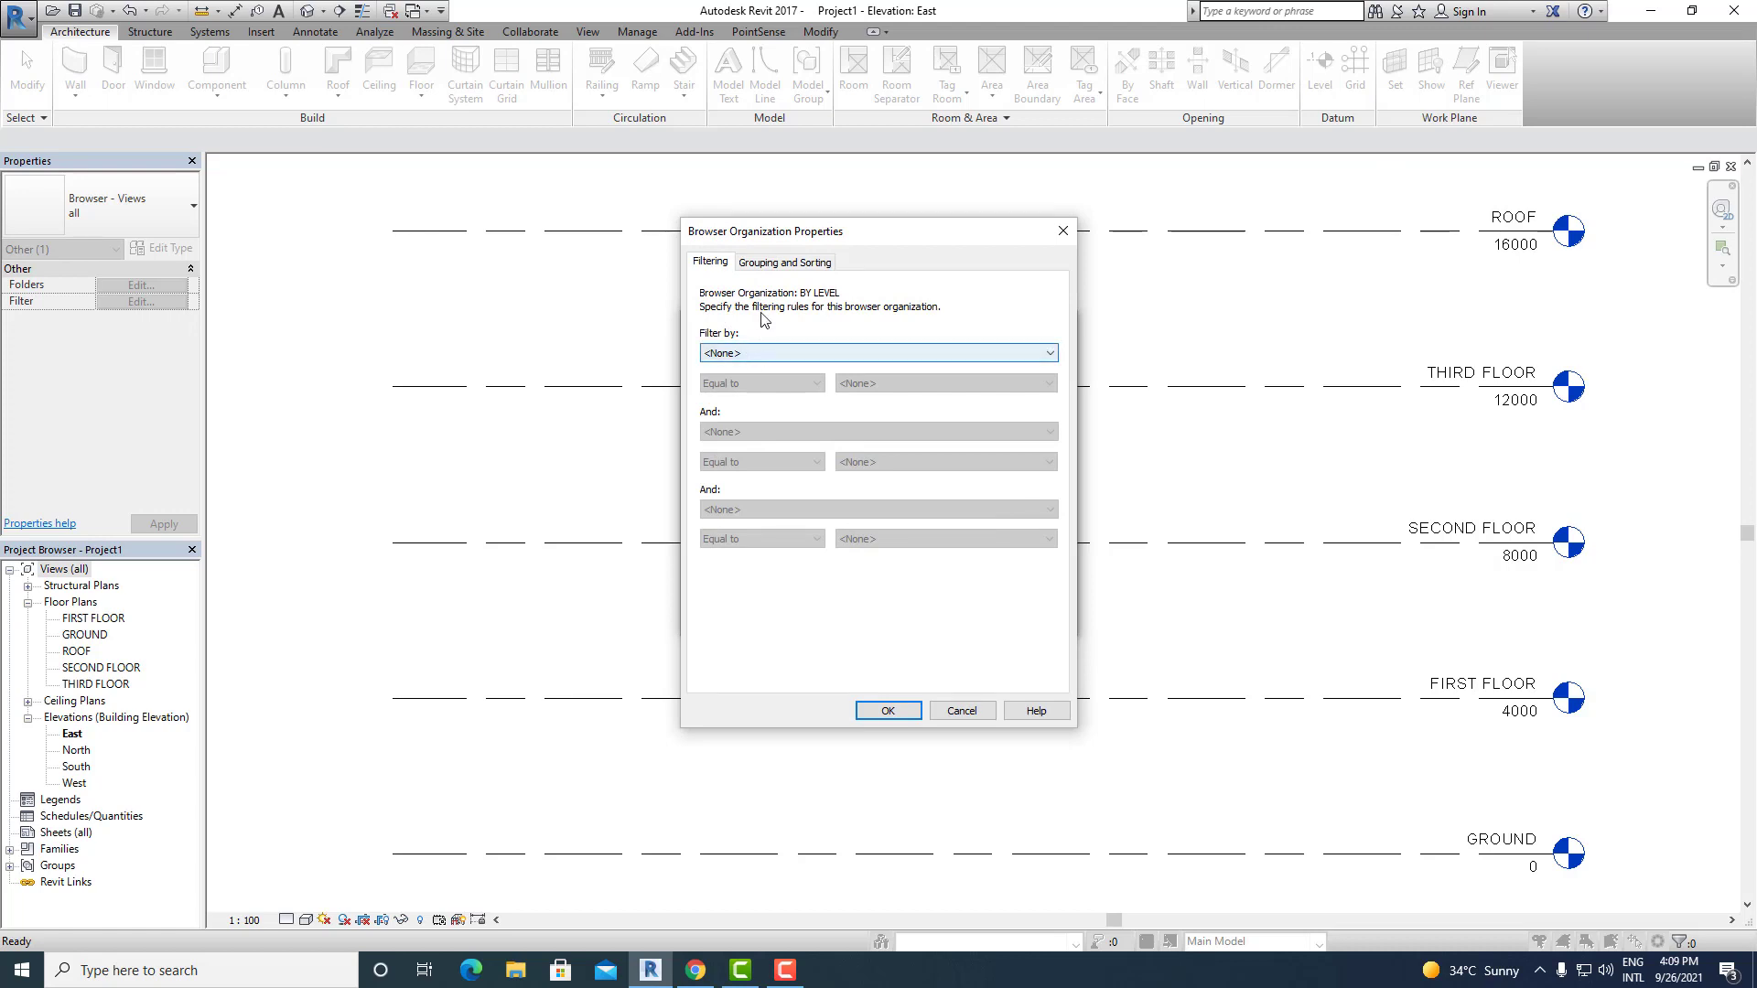
Step: Set BY LEVEL to group by Family and Type, then by None, sorted by Associated Level
click(773, 265)
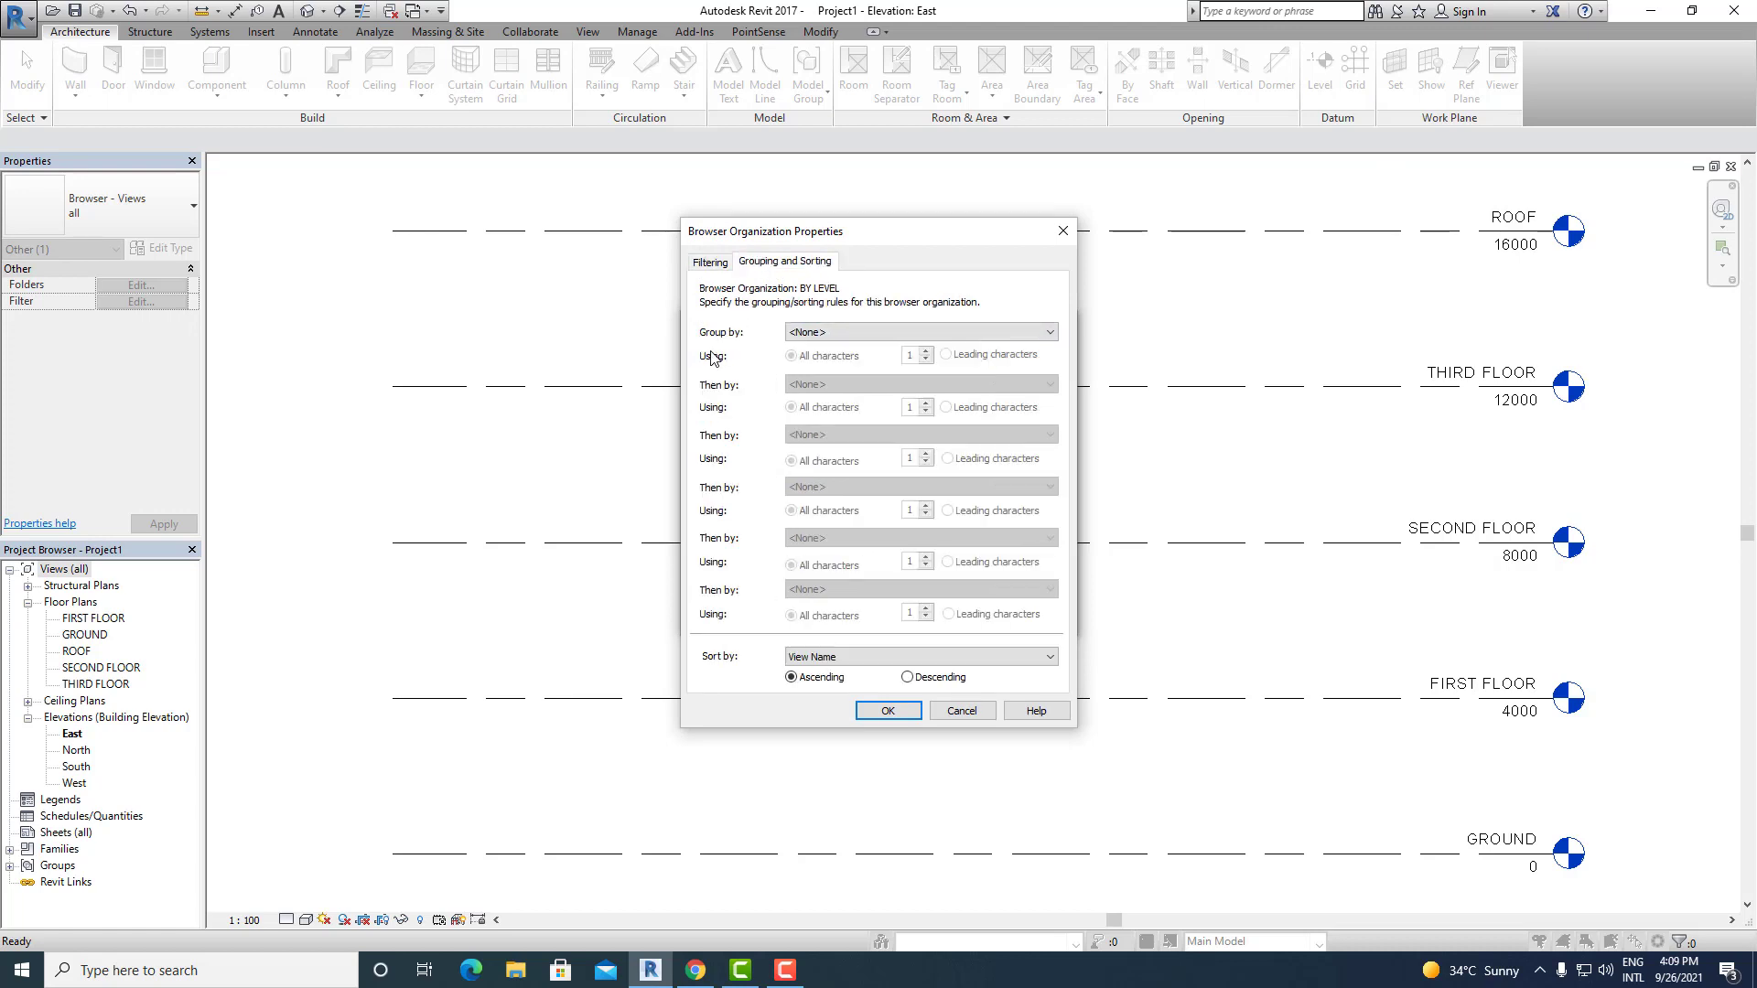
click(830, 332)
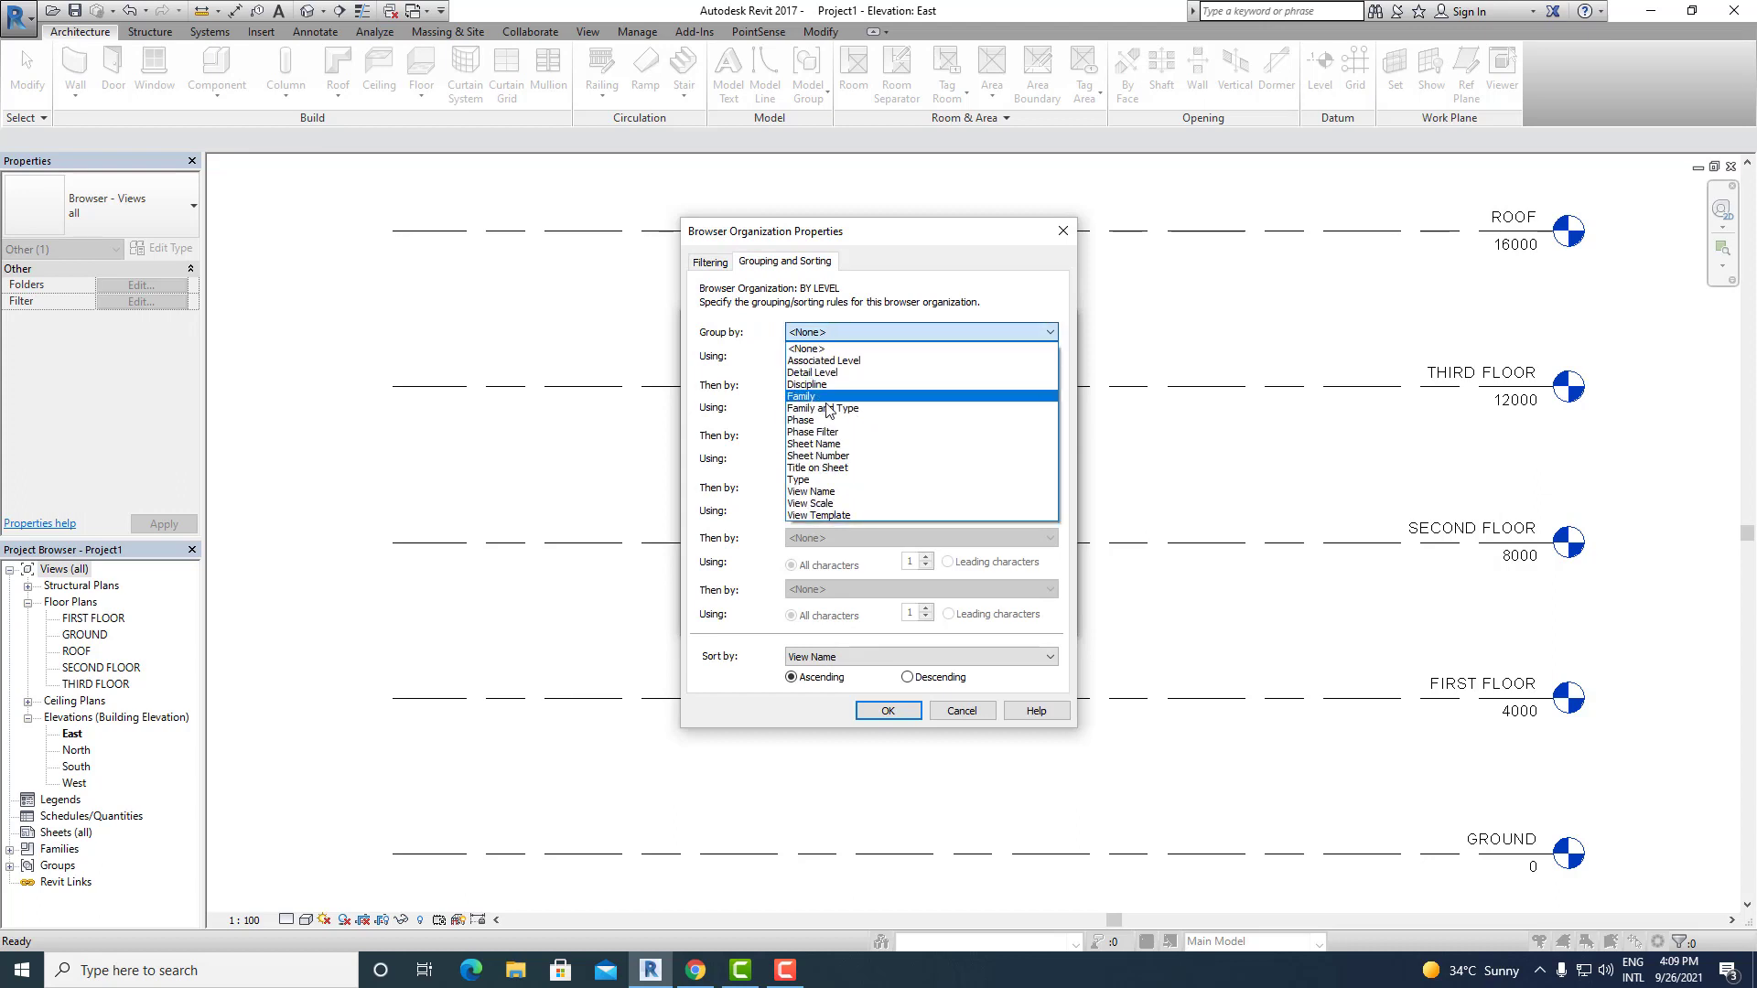
click(827, 410)
click(813, 385)
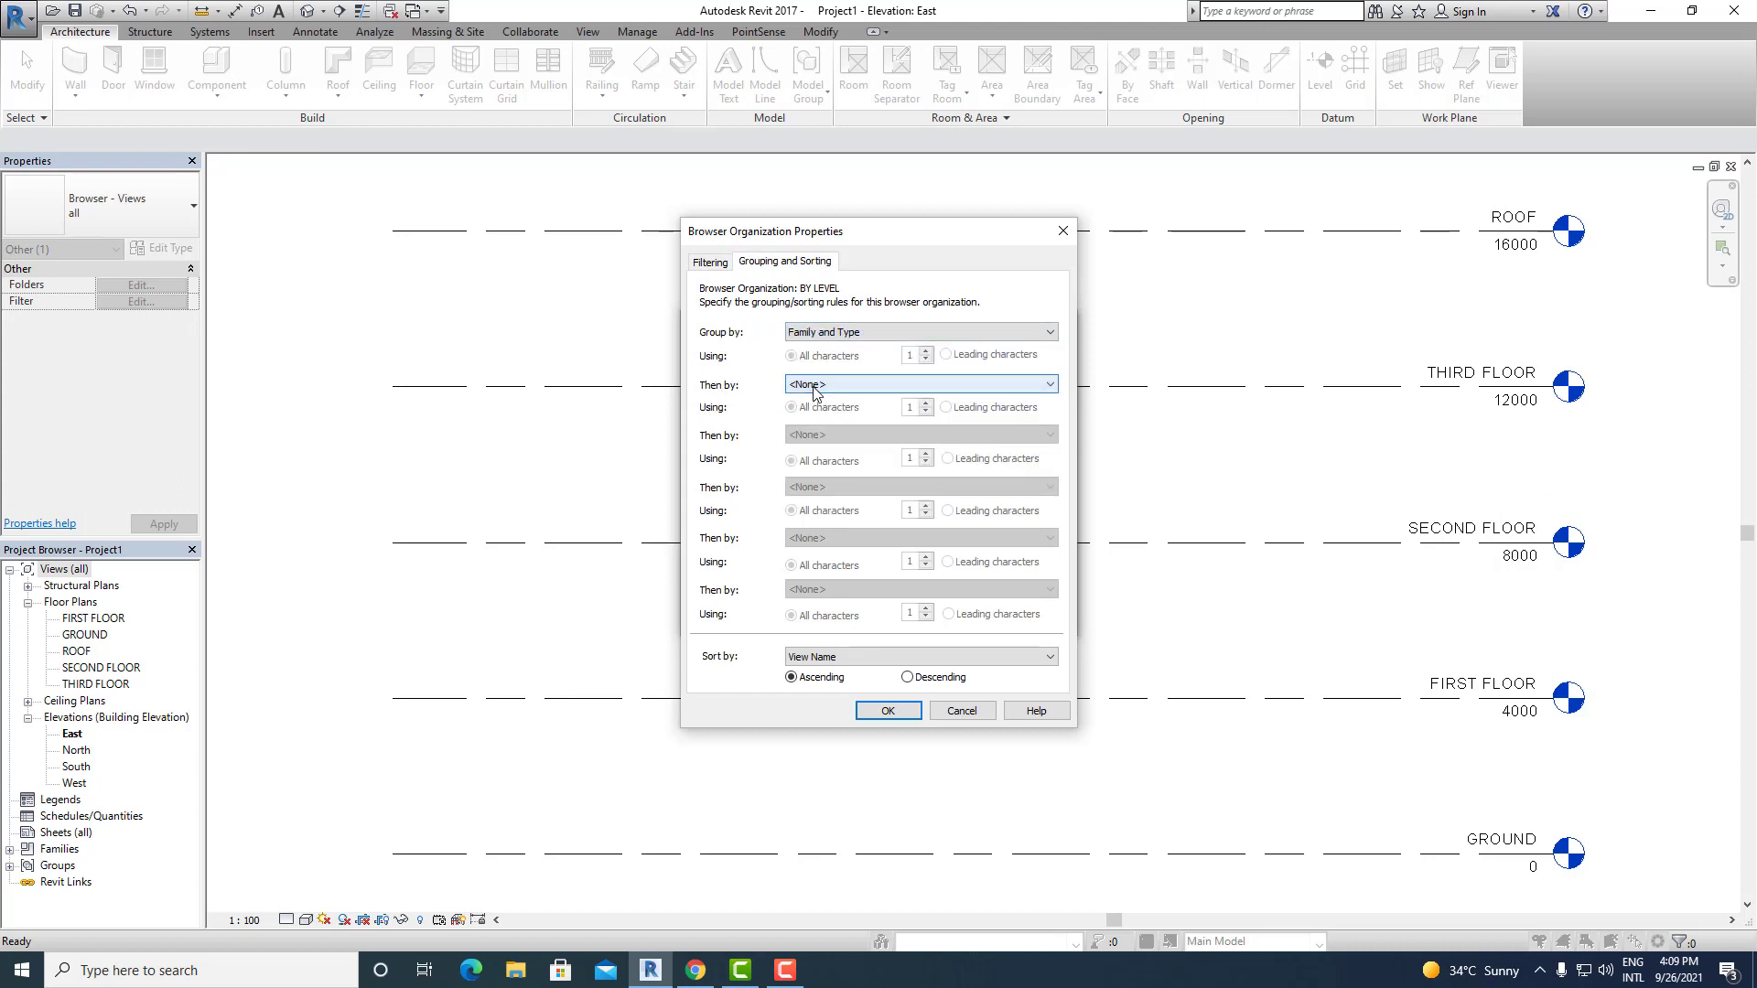
click(811, 395)
click(813, 657)
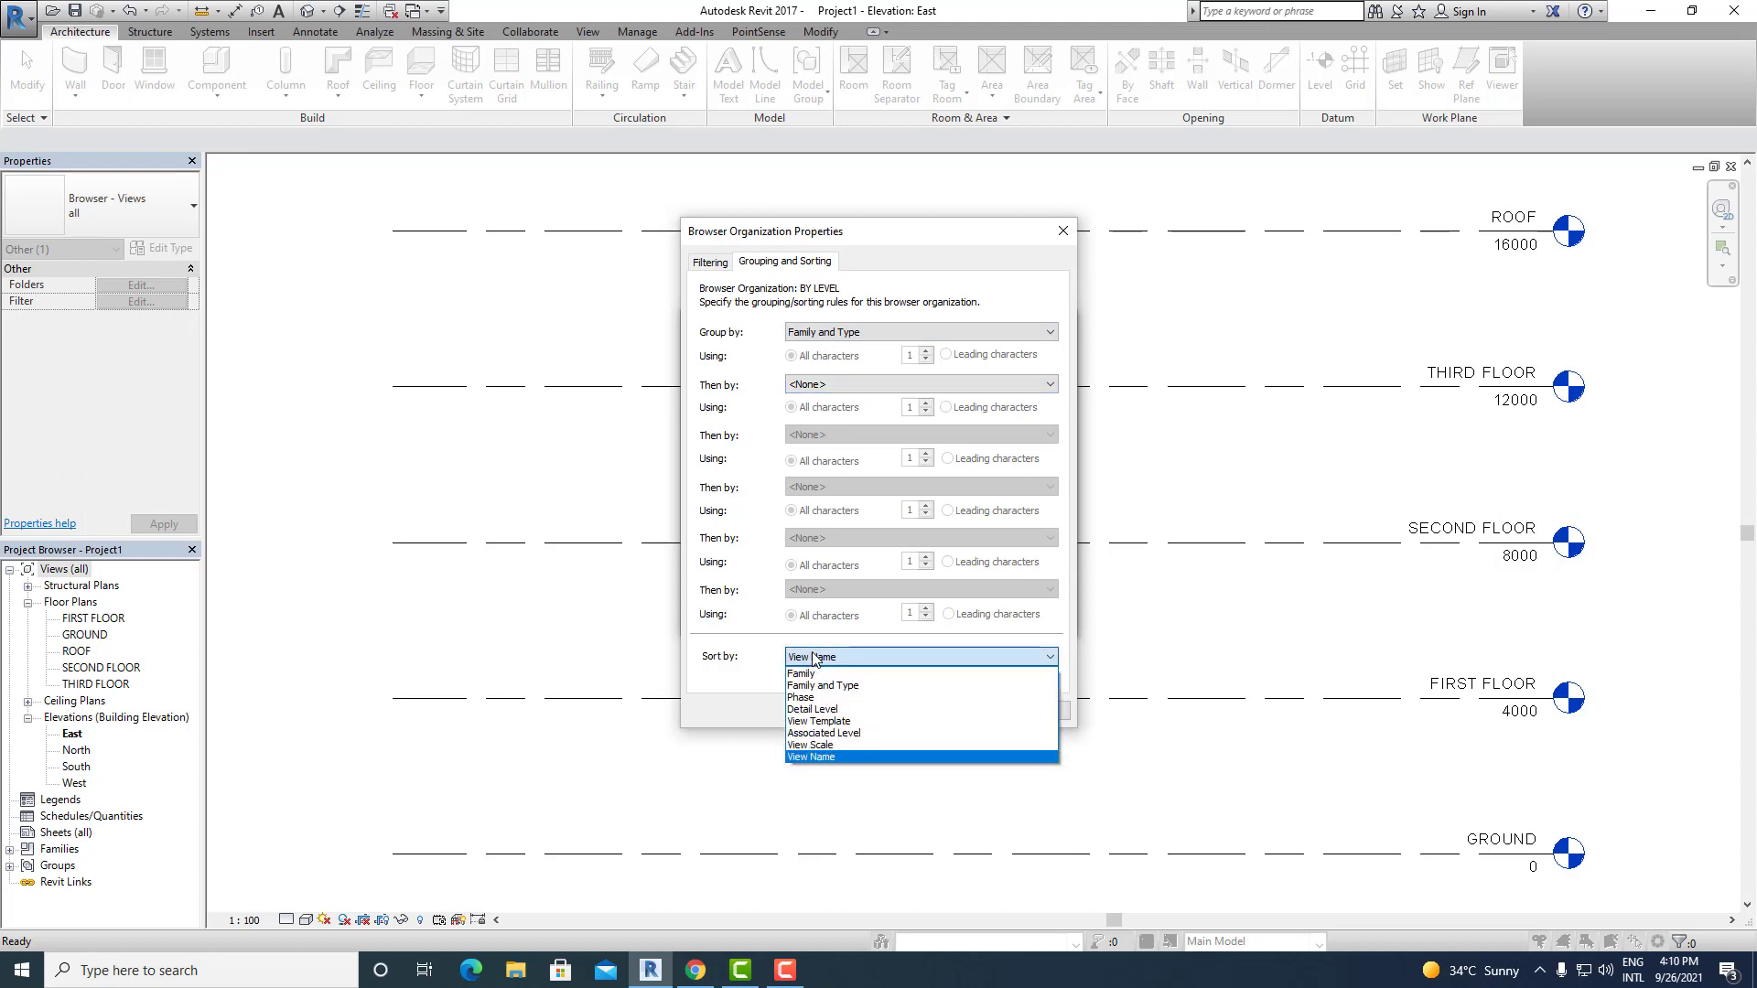
click(817, 735)
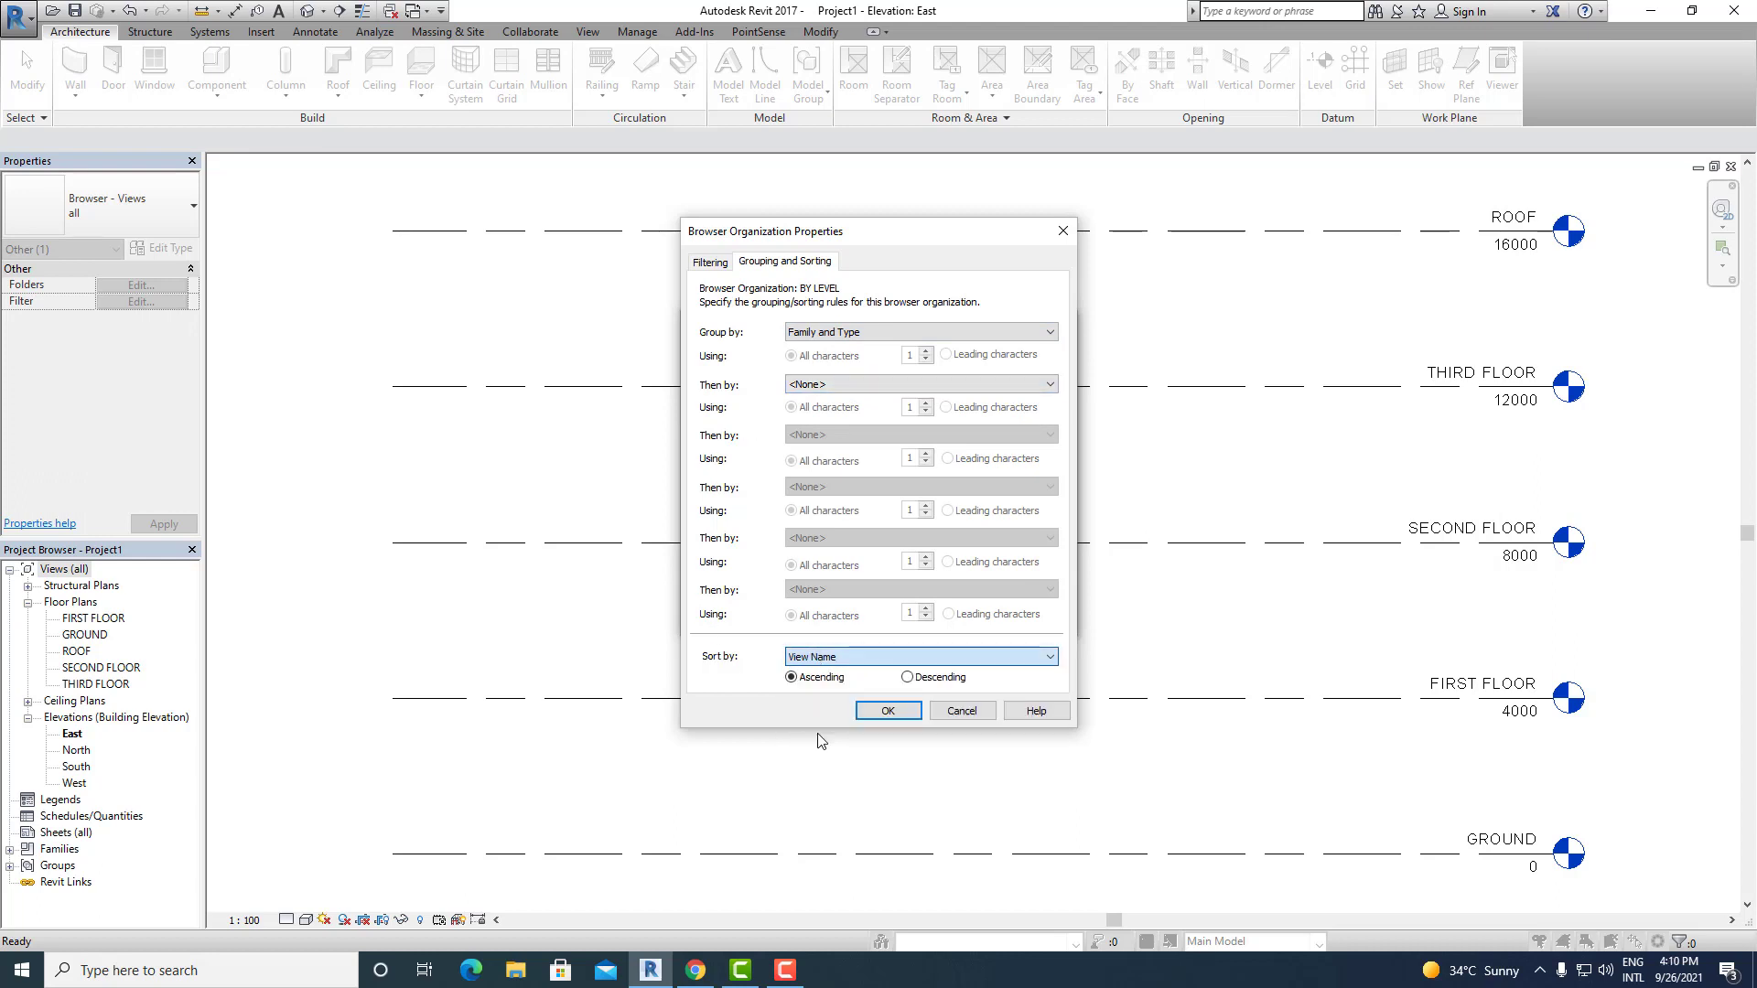
click(888, 712)
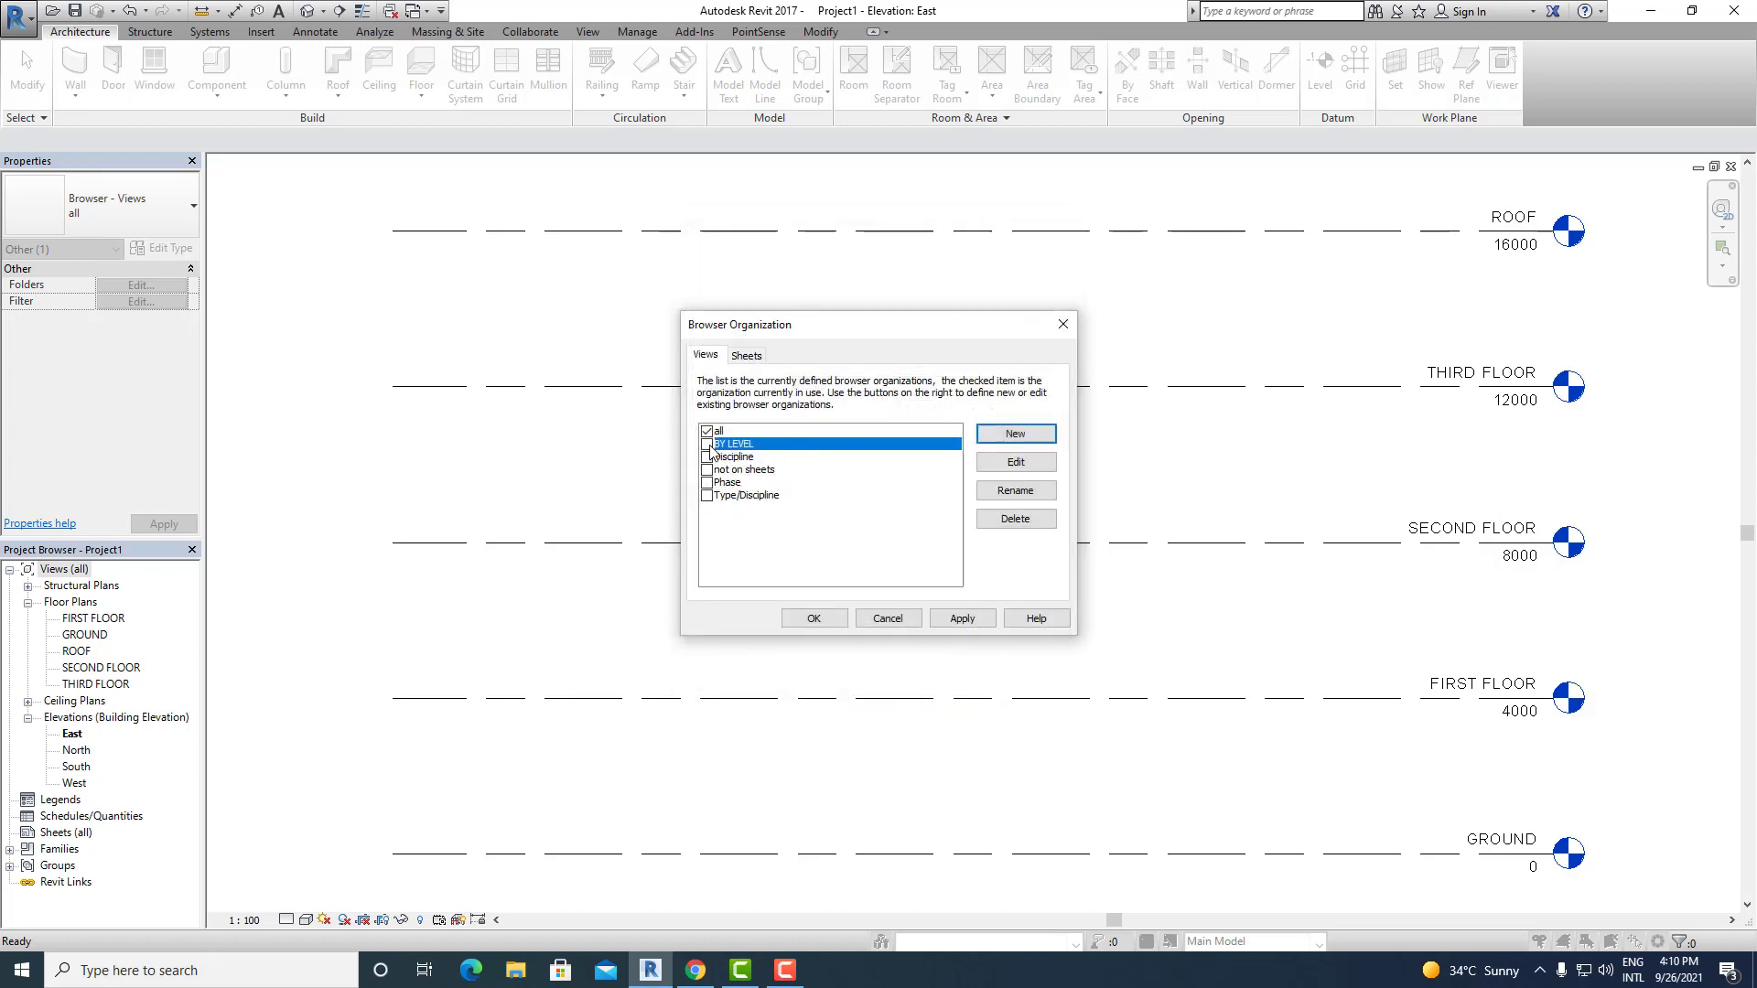
Step: Apply BY LEVEL and check the plans listed GROUND, FIRST, SECOND, THIRD FLOOR, ROOF
click(961, 618)
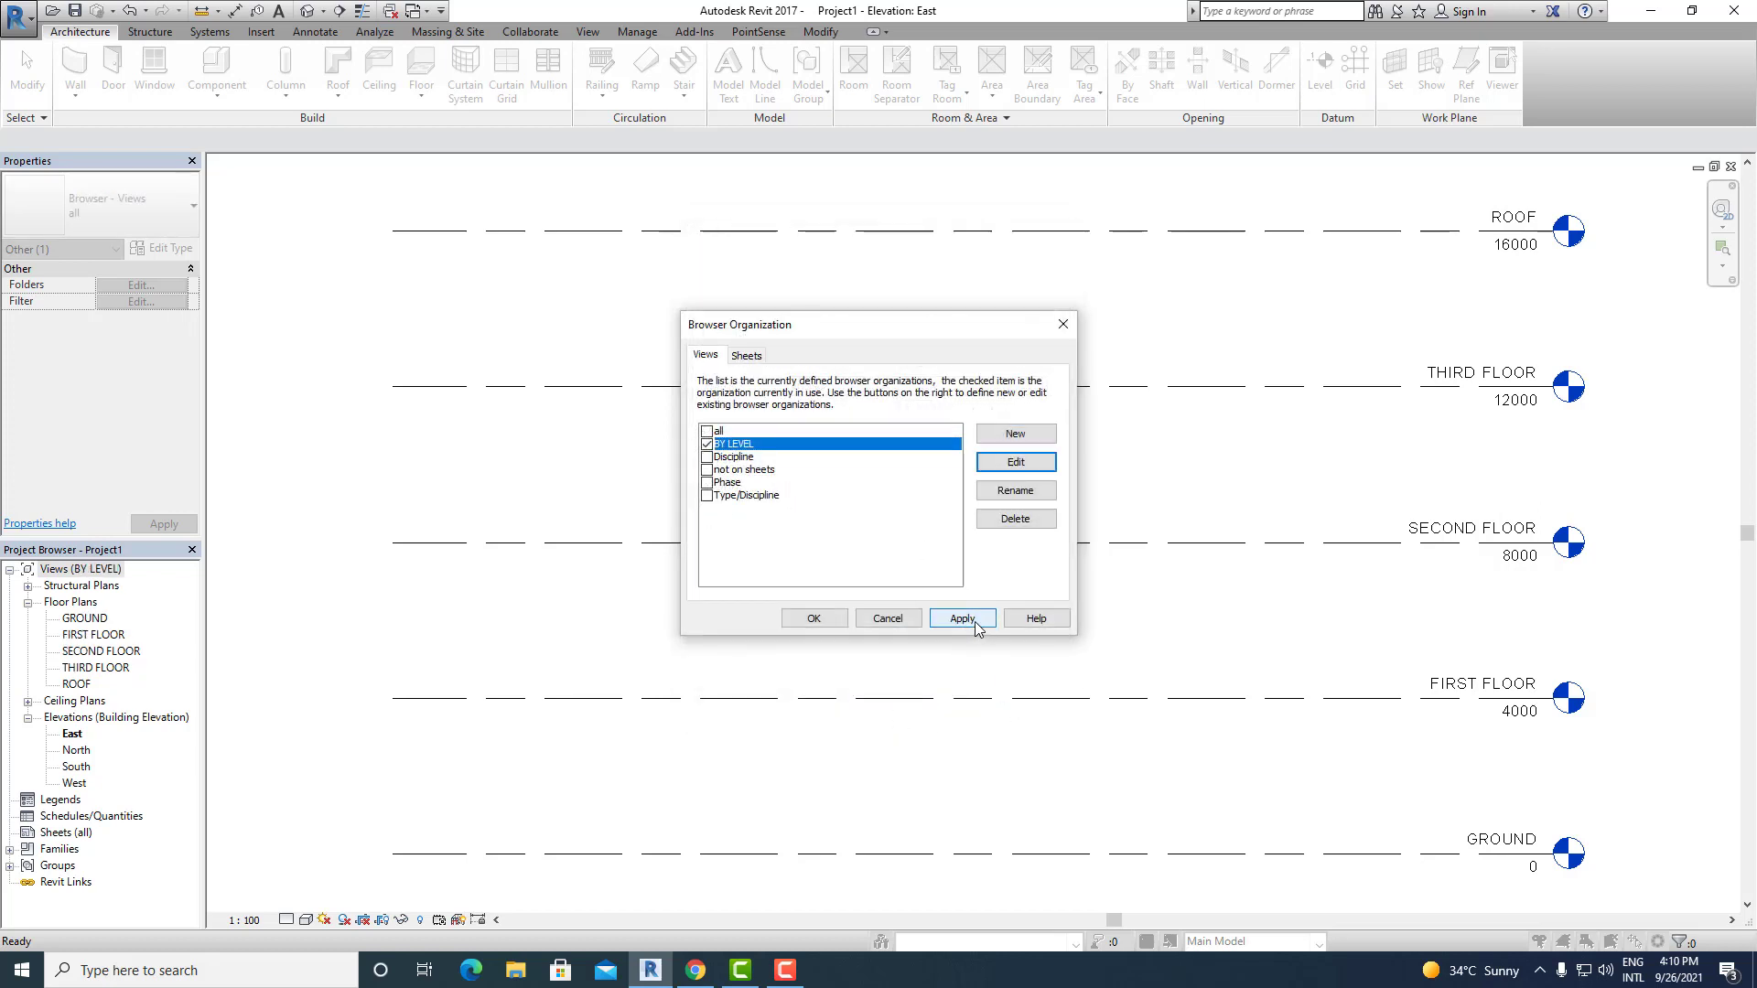
click(813, 618)
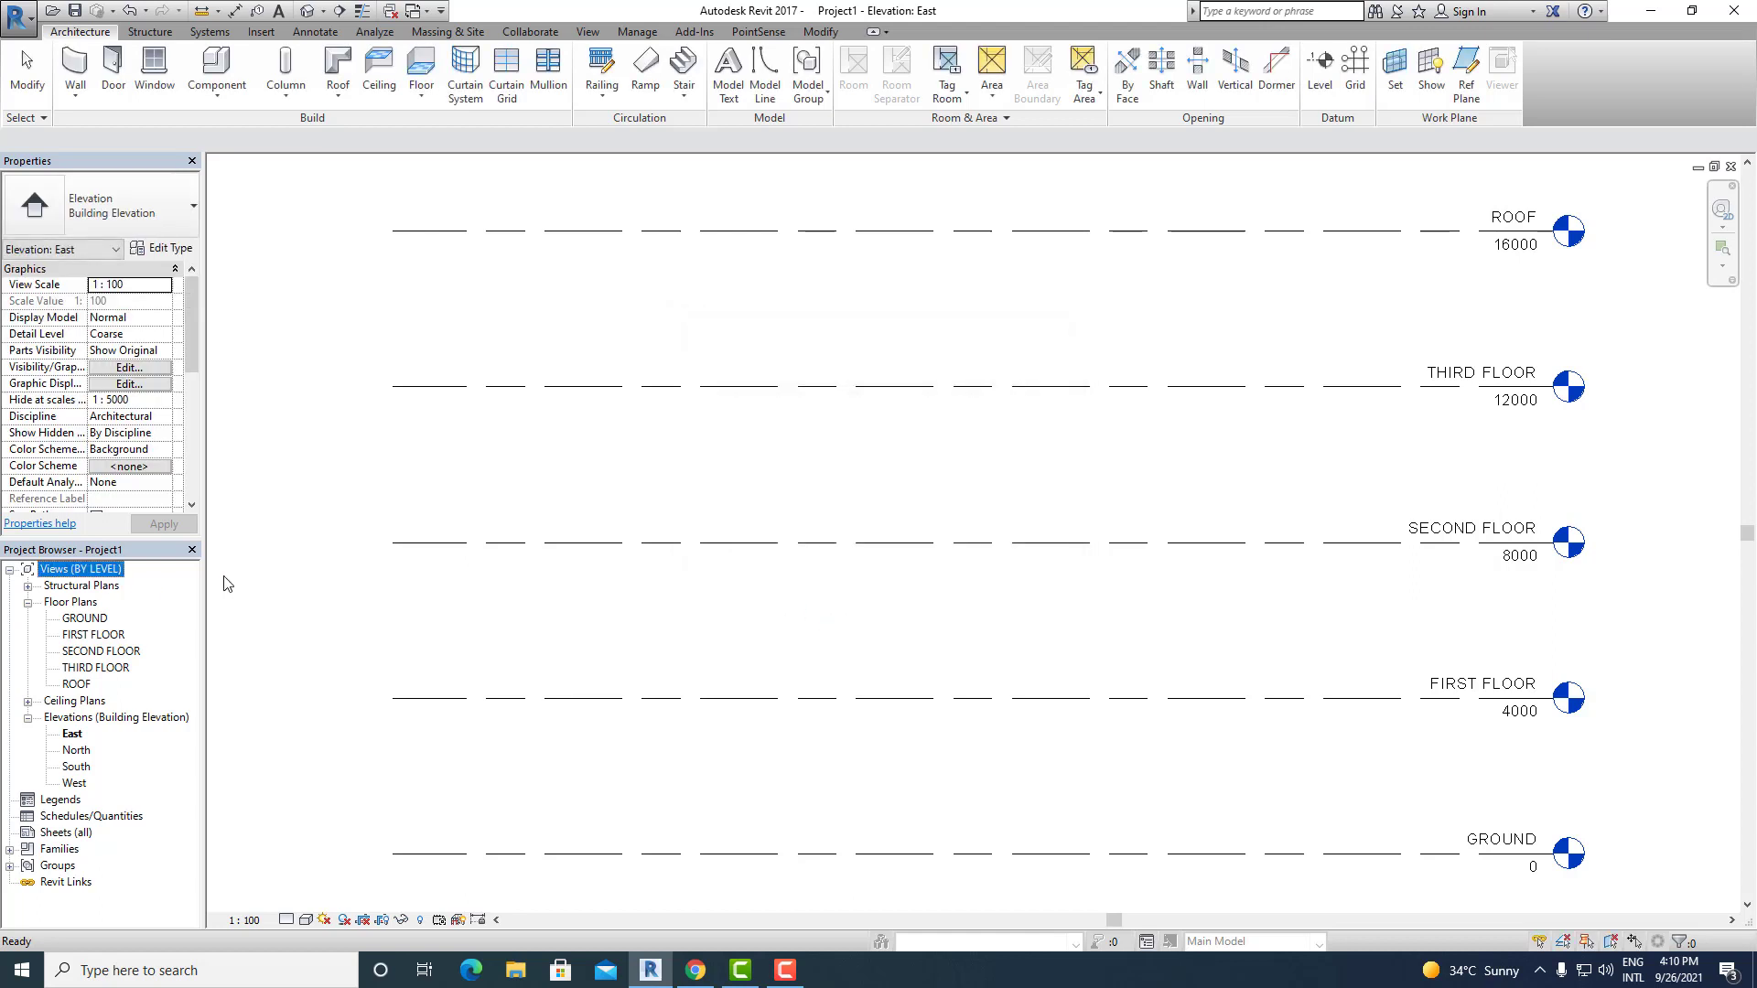
click(84, 619)
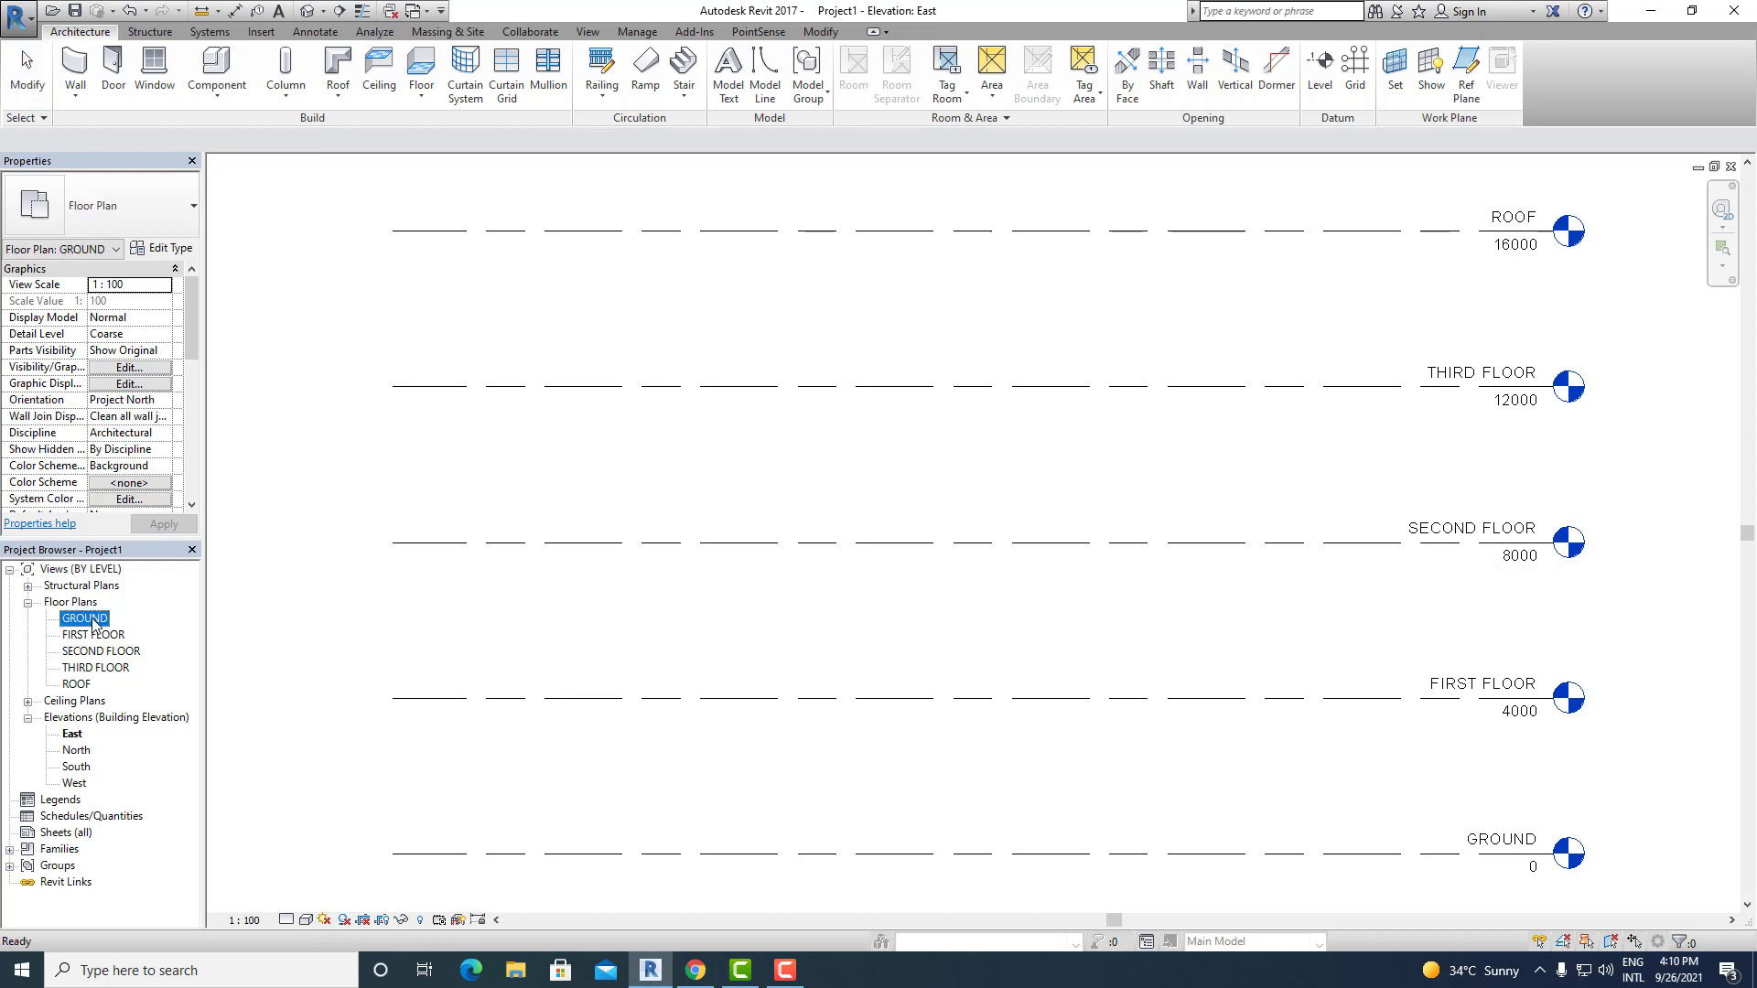
click(96, 635)
click(100, 651)
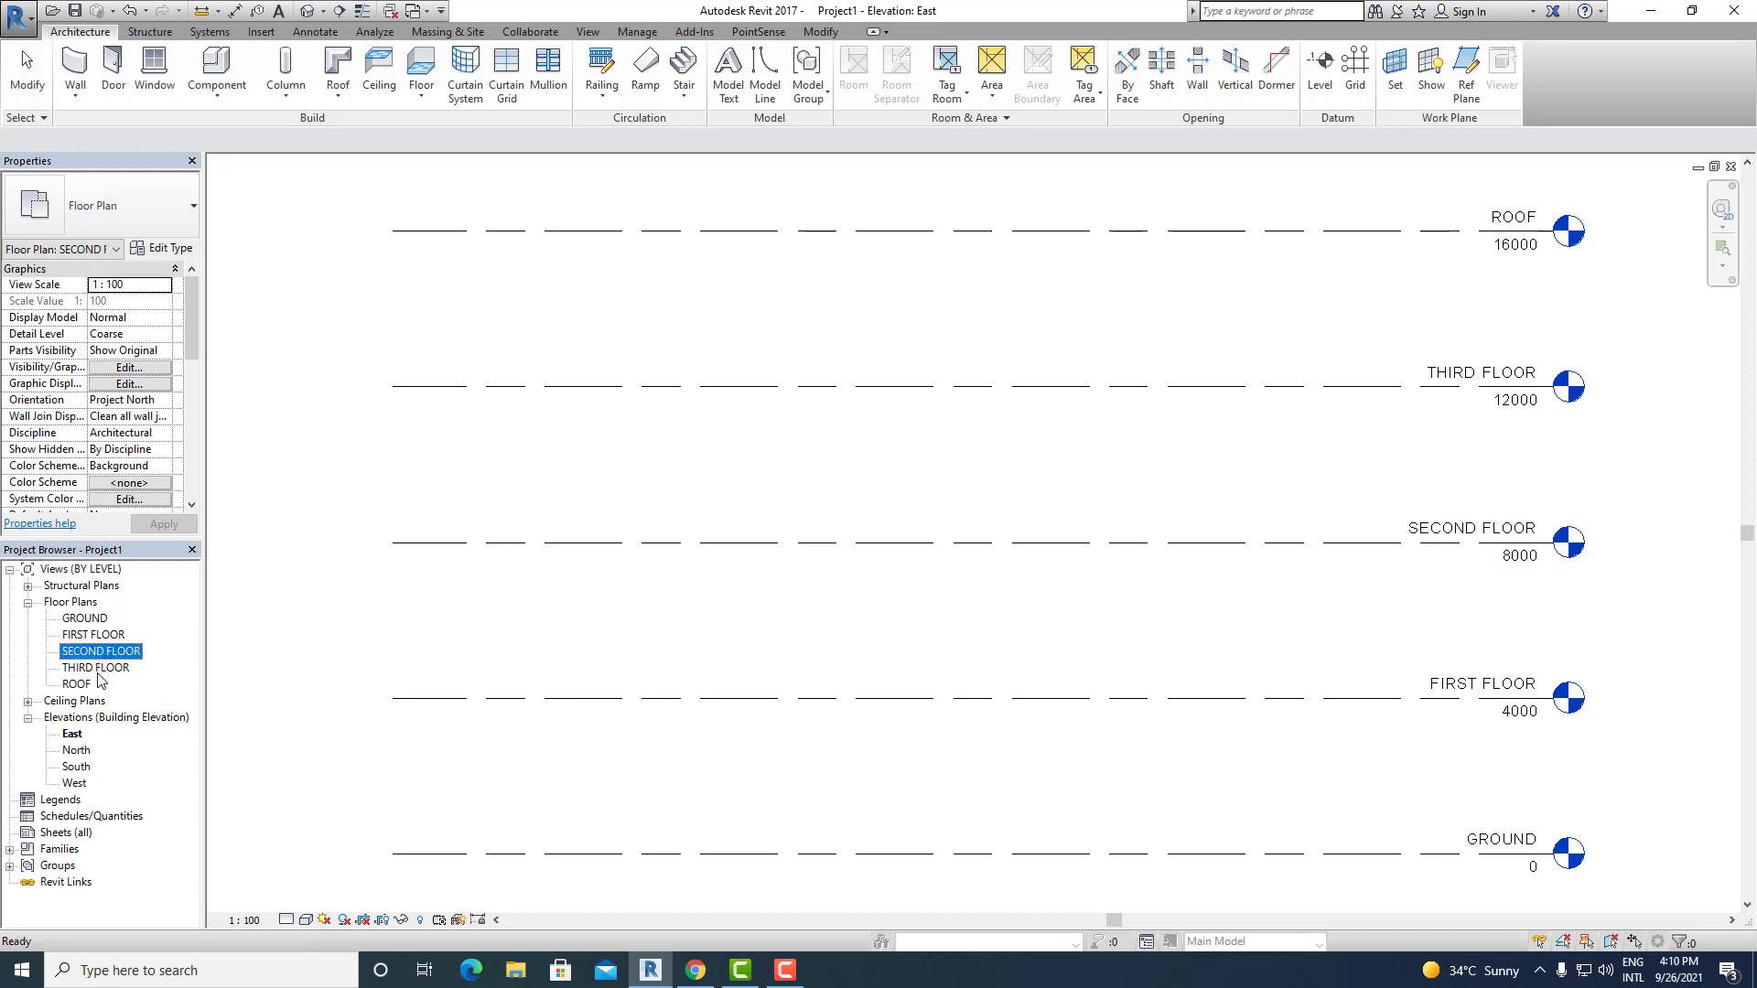
click(96, 669)
click(77, 684)
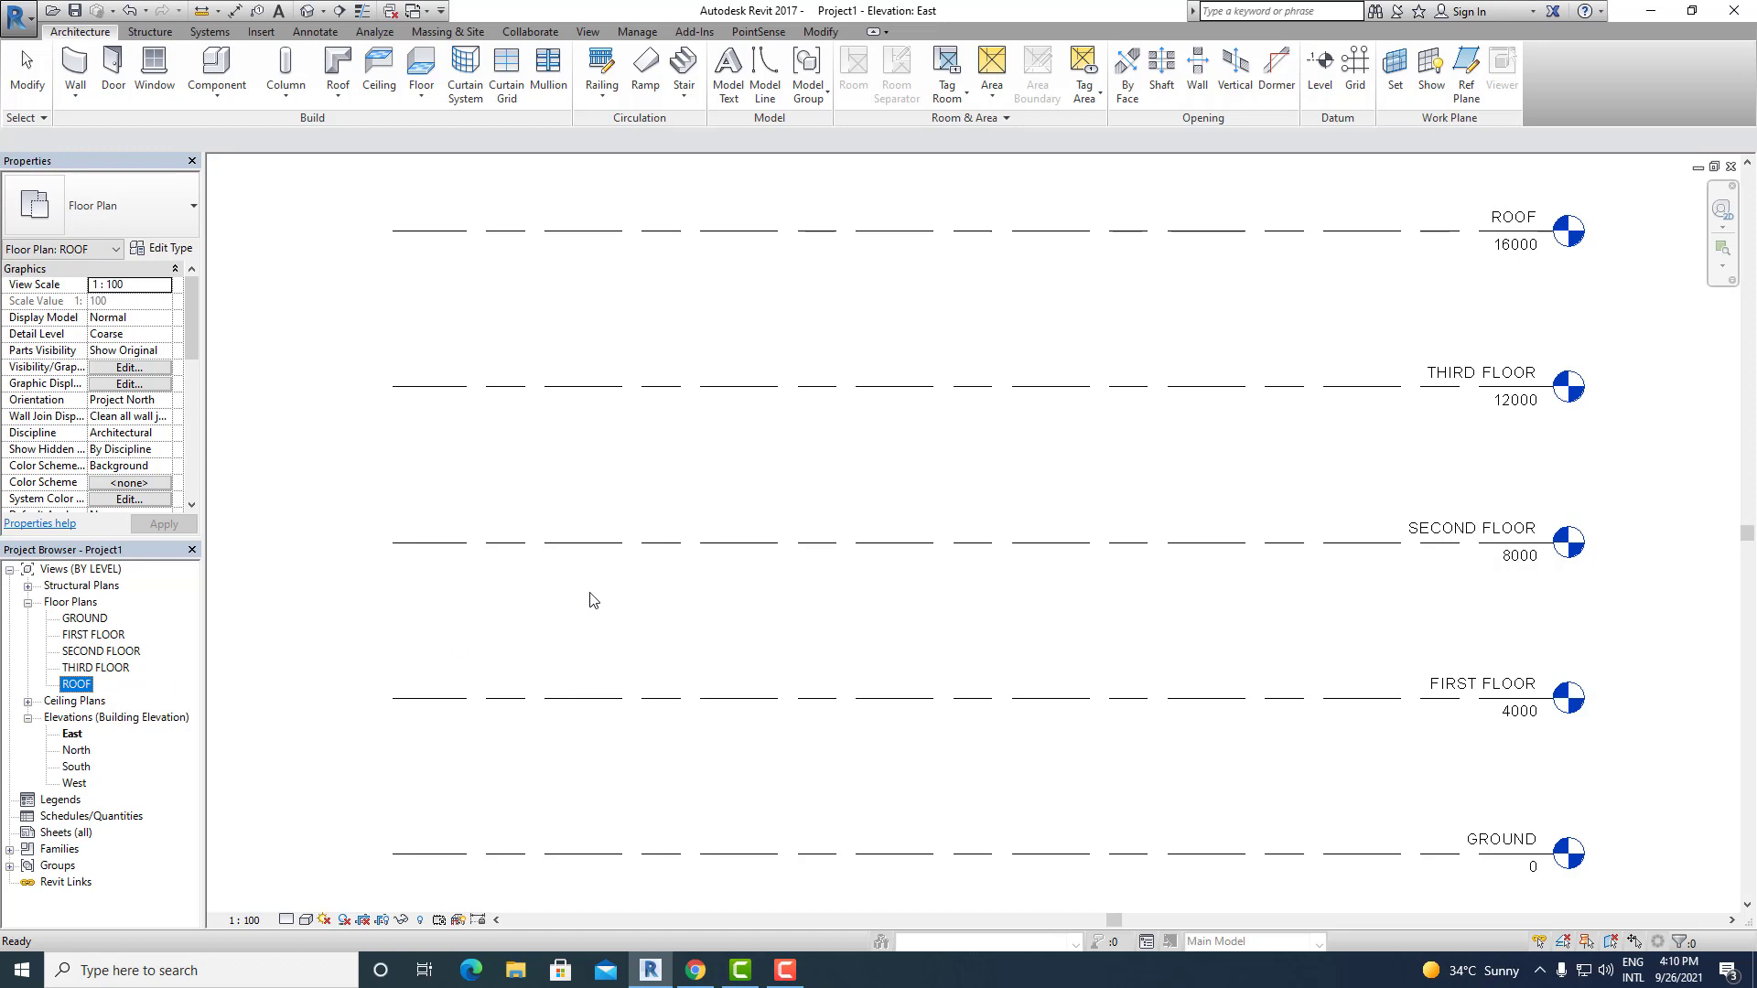